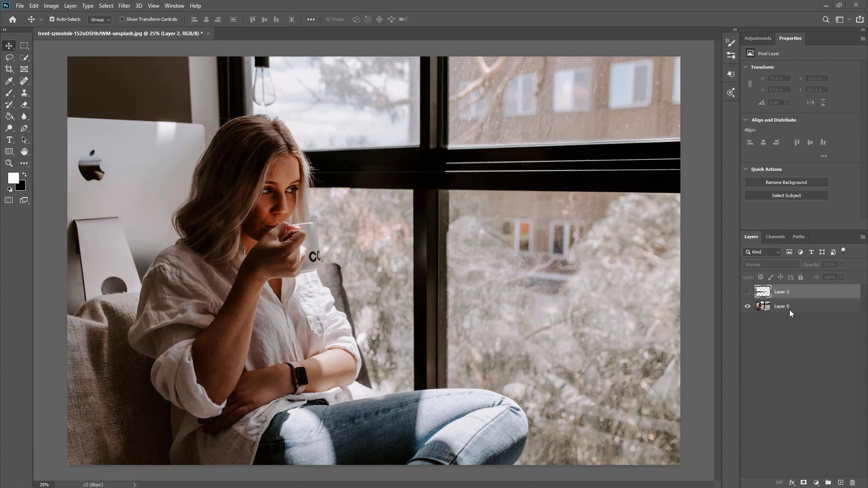
Set the foreground colour to a bright green
click(816, 484)
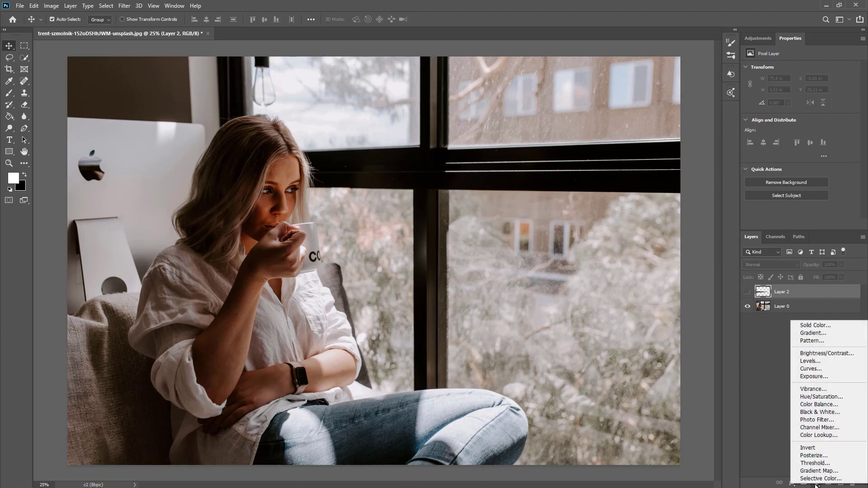
key(Escape)
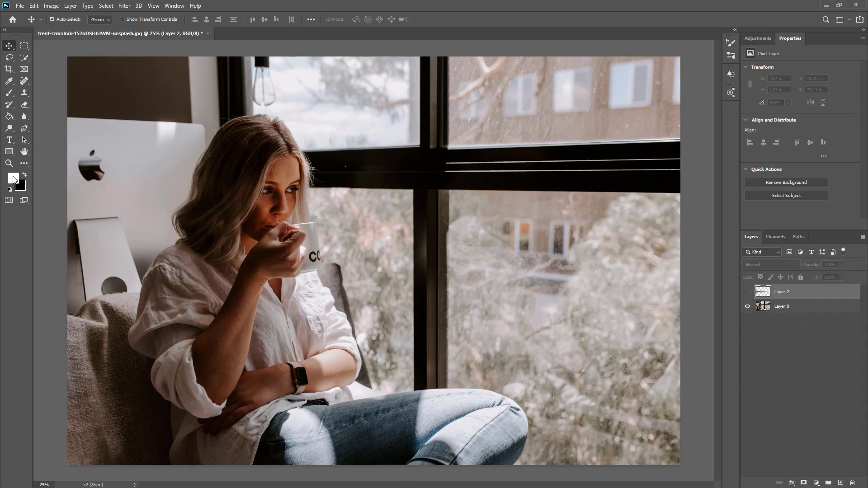
click(14, 178)
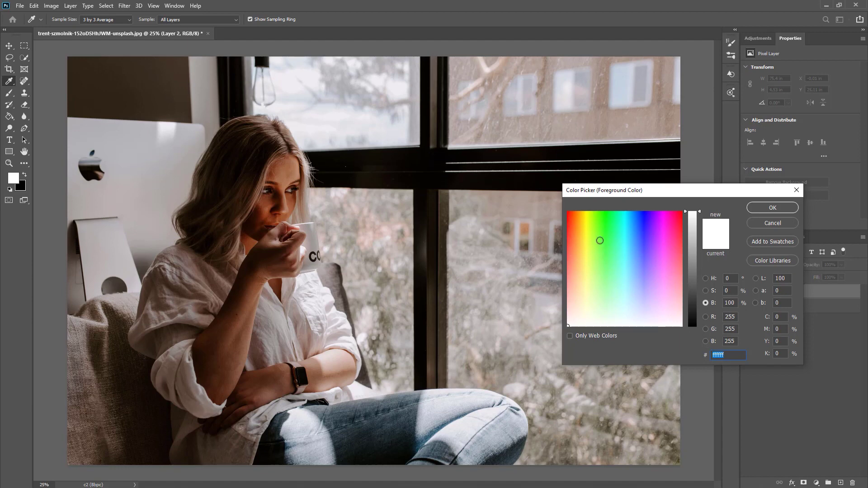
drag(598, 240, 615, 169)
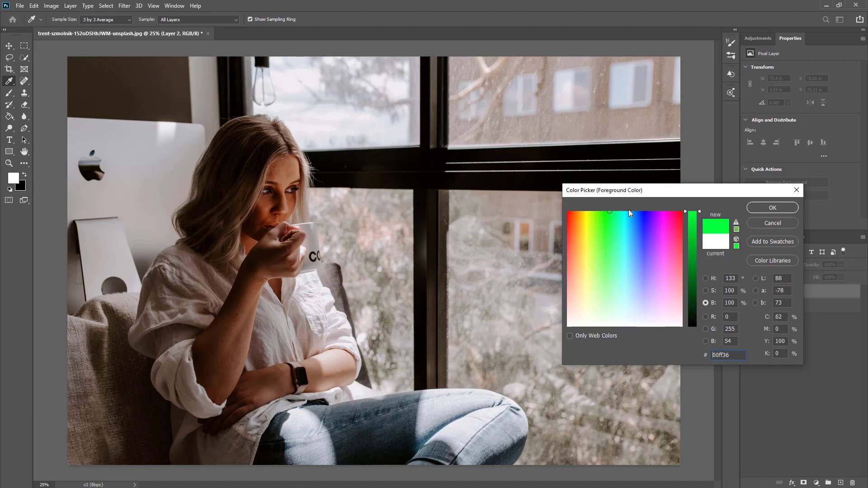
click(772, 207)
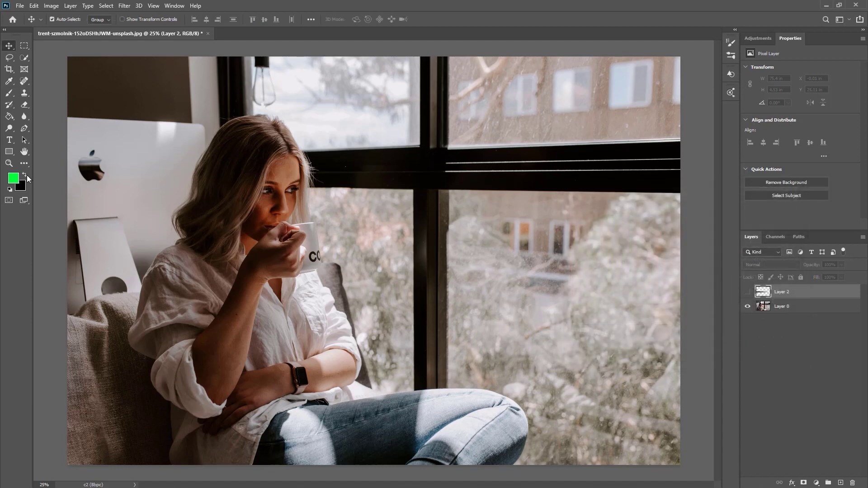
Swap green to the background and make the foreground pure red ff0000
click(25, 174)
click(13, 178)
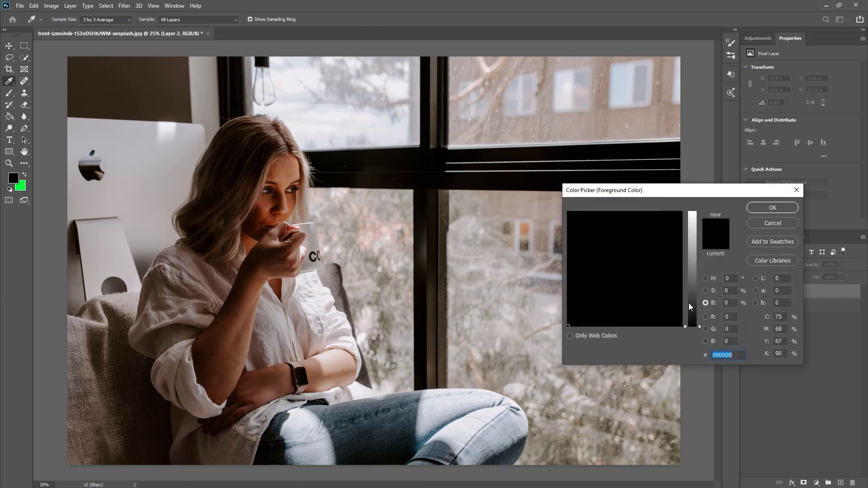
drag(689, 307, 703, 188)
drag(673, 226, 708, 188)
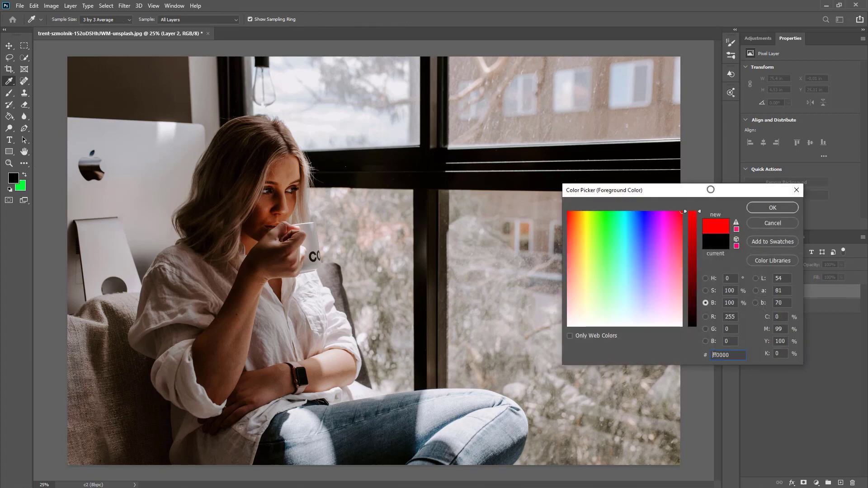
click(764, 208)
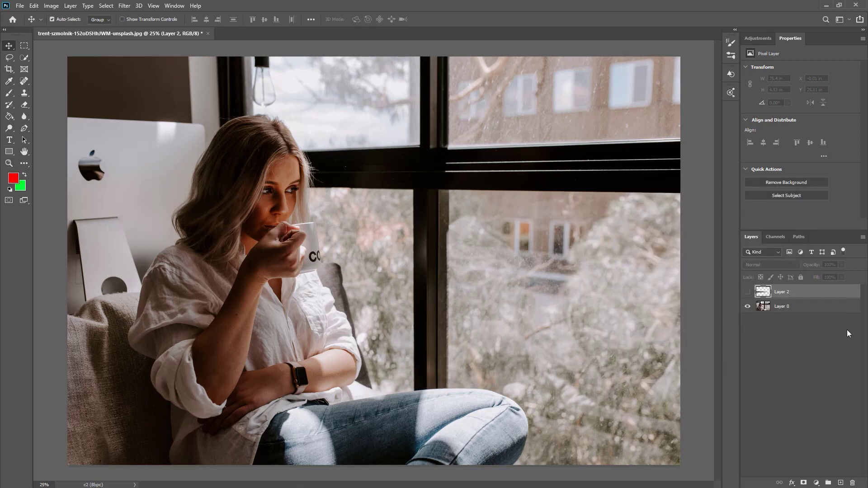
click(816, 483)
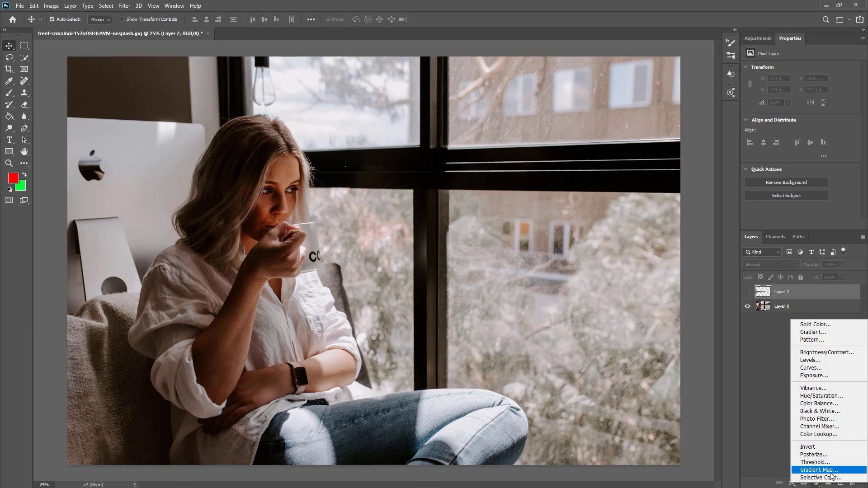
Add a Gradient Map adjustment layer and toggle it to compare with the original
click(819, 470)
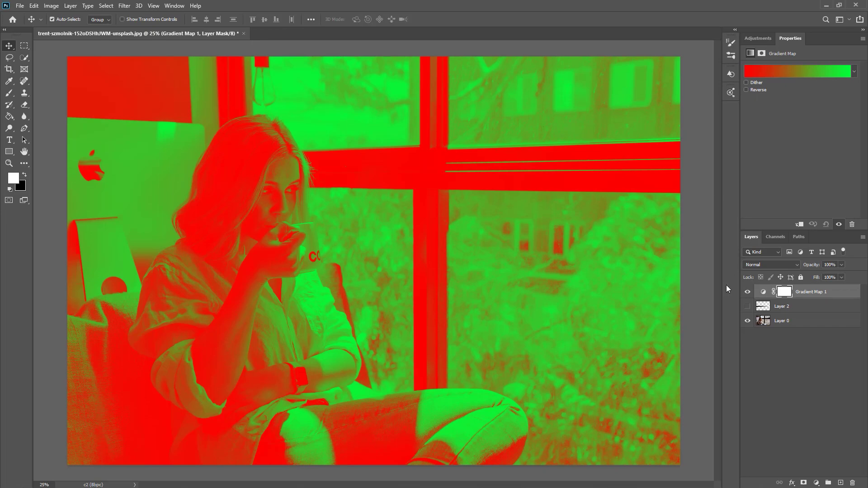
click(748, 292)
click(748, 292)
click(748, 292)
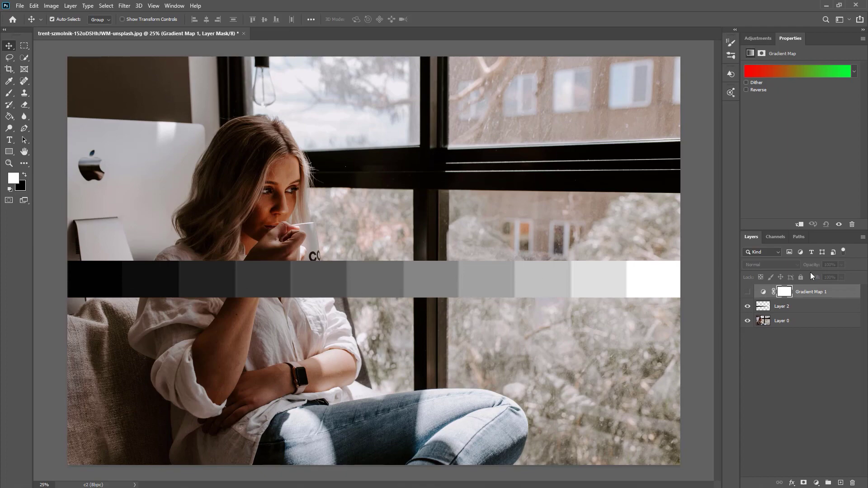
click(747, 291)
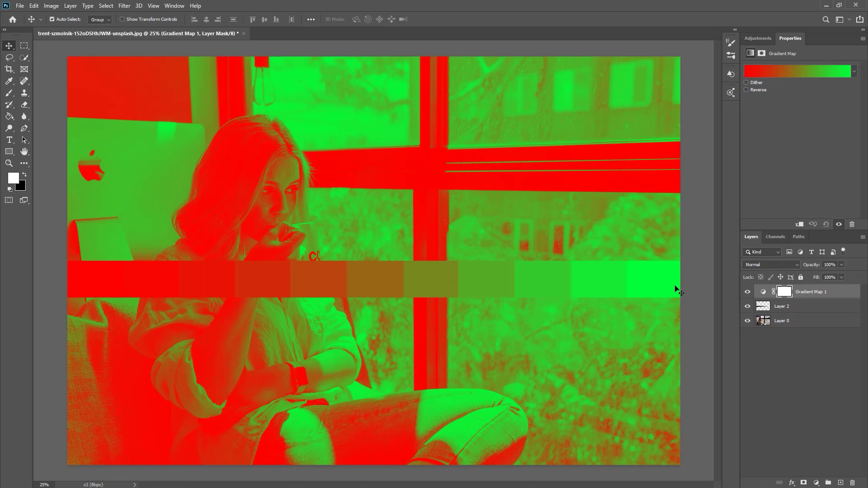
Compare with Layer 2, keep Normal blending, then hide Gradient Map 1 and Layer 2
click(748, 293)
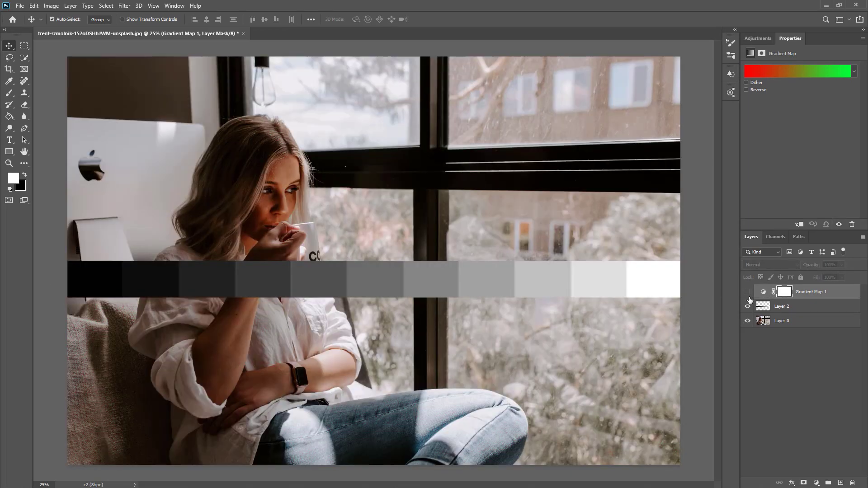
click(747, 306)
click(747, 291)
click(763, 265)
click(763, 265)
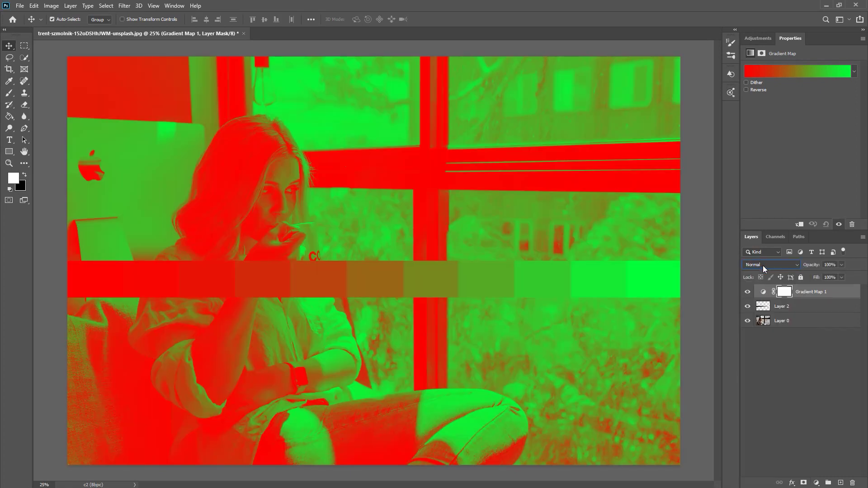
alt+click(748, 320)
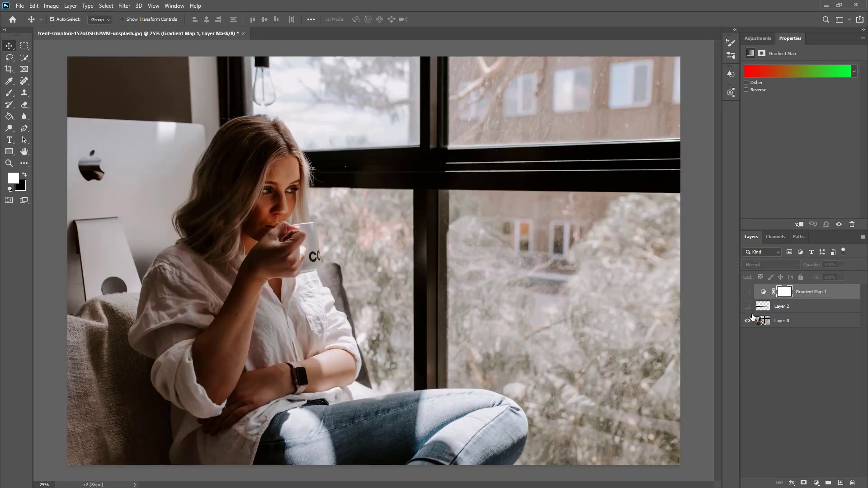
click(760, 336)
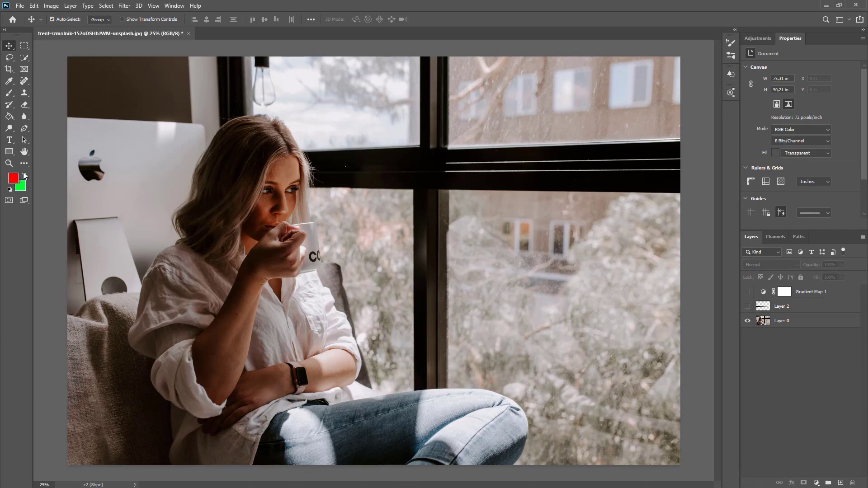
Show Layer 2 and Gradient Map 1, and set Gradient Map 1 to Soft Light
click(747, 306)
click(747, 293)
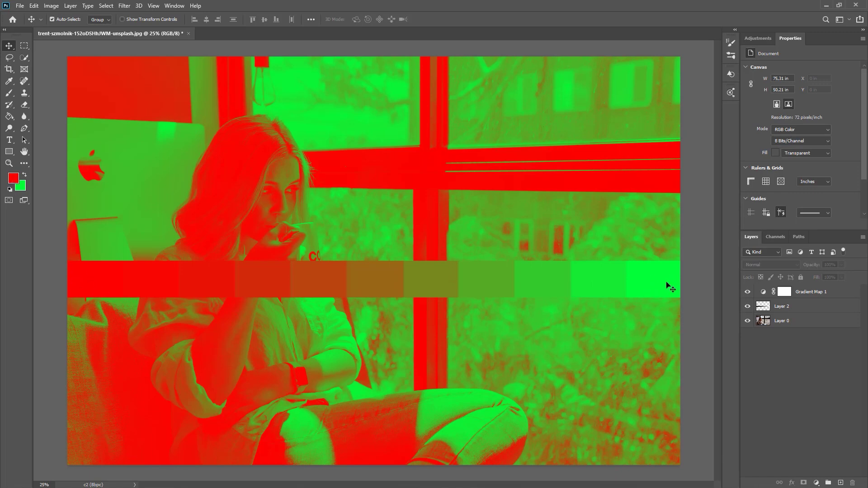
click(803, 293)
click(766, 264)
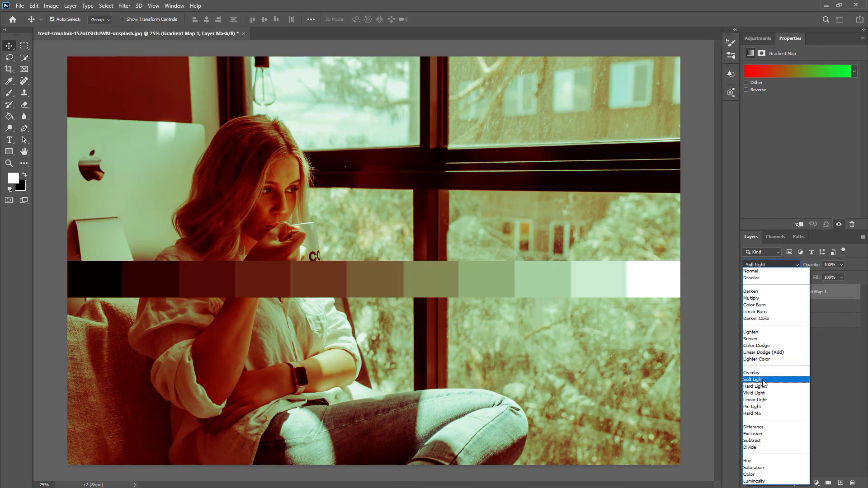
click(763, 379)
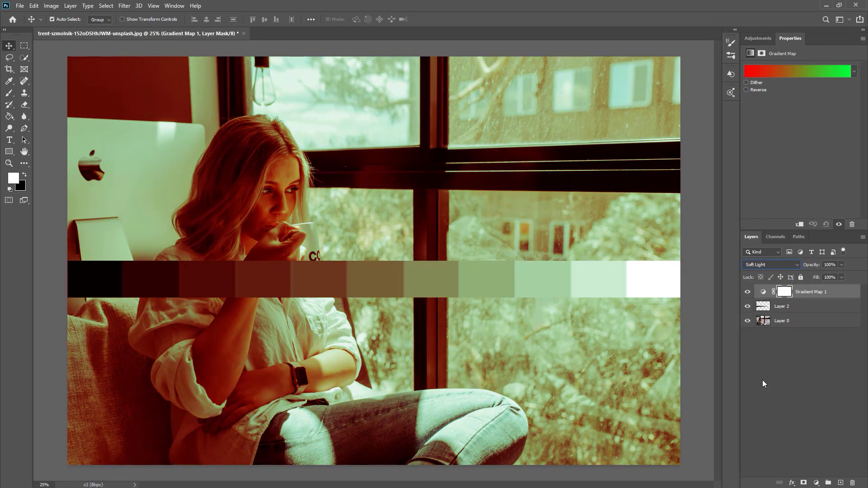
Toggle Gradient Map 1 and Layer 2 to compare the Soft Light look, then hide both
click(748, 293)
click(748, 293)
click(762, 307)
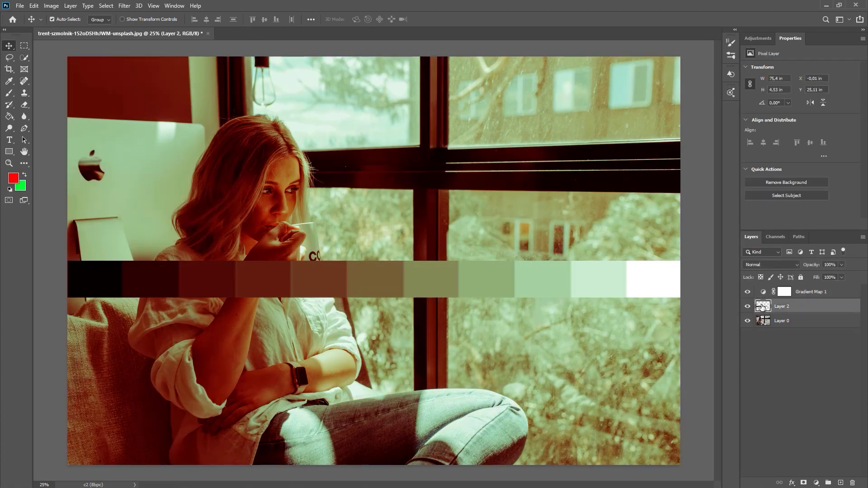
click(747, 307)
click(747, 307)
click(748, 307)
click(747, 306)
click(747, 292)
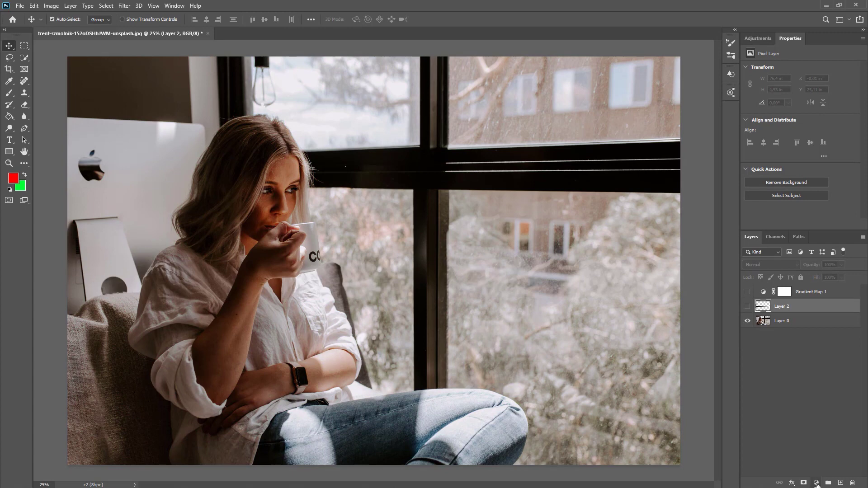
Add Layer 3 above Gradient Map 1 with grey 808080 as the foreground colour
click(840, 483)
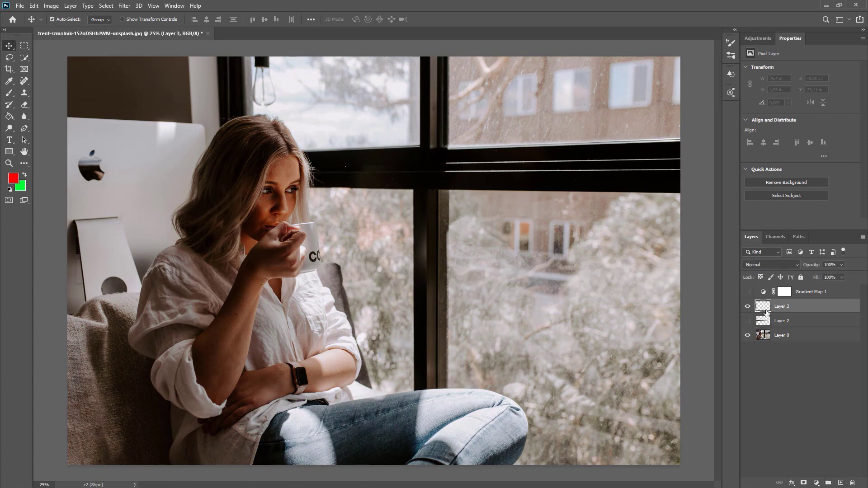
drag(764, 307, 763, 290)
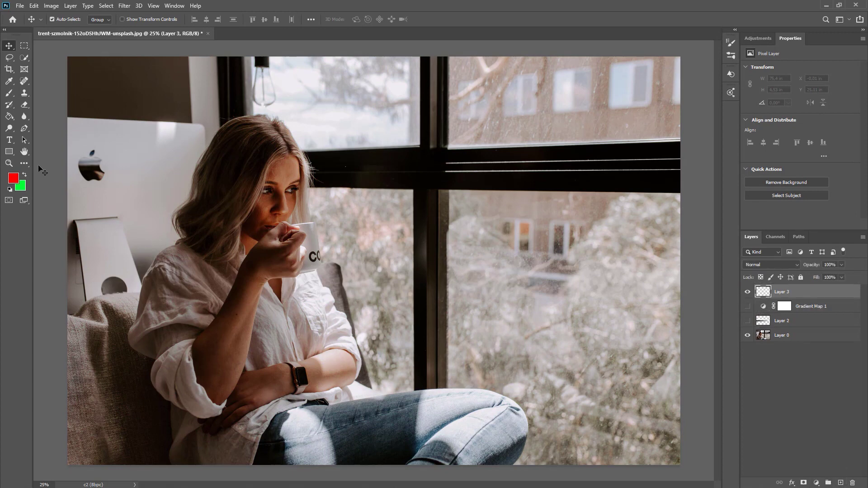
click(13, 178)
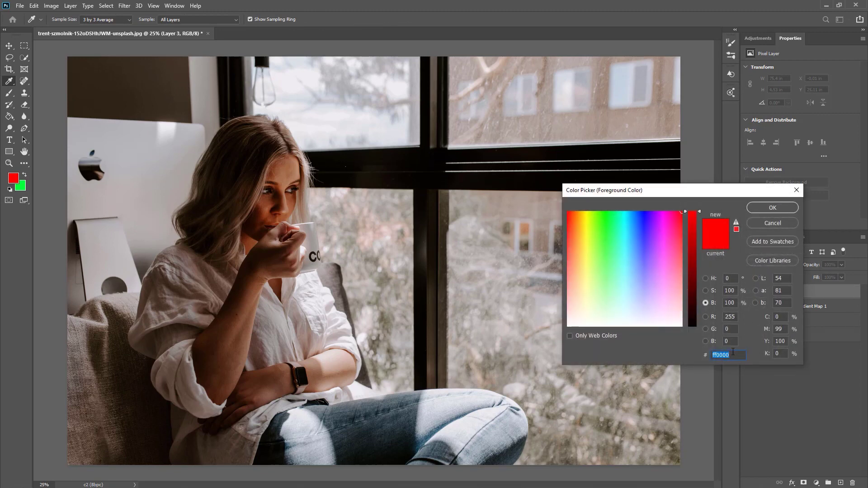
text(808080)
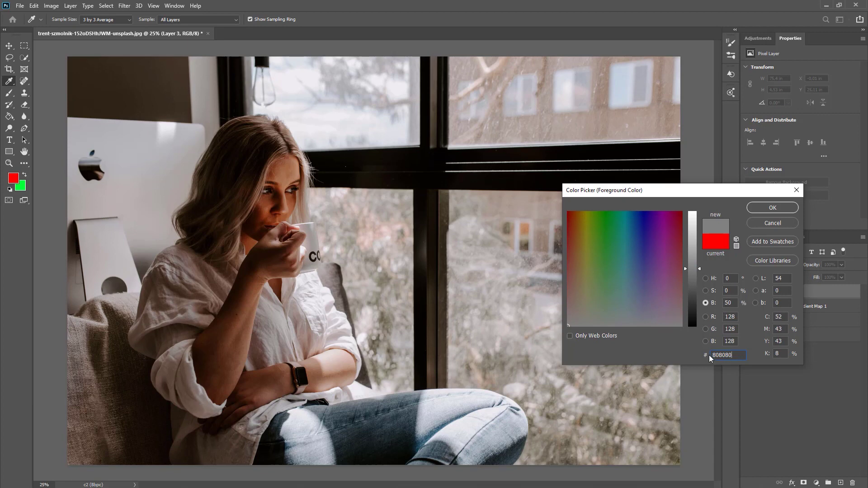
click(769, 210)
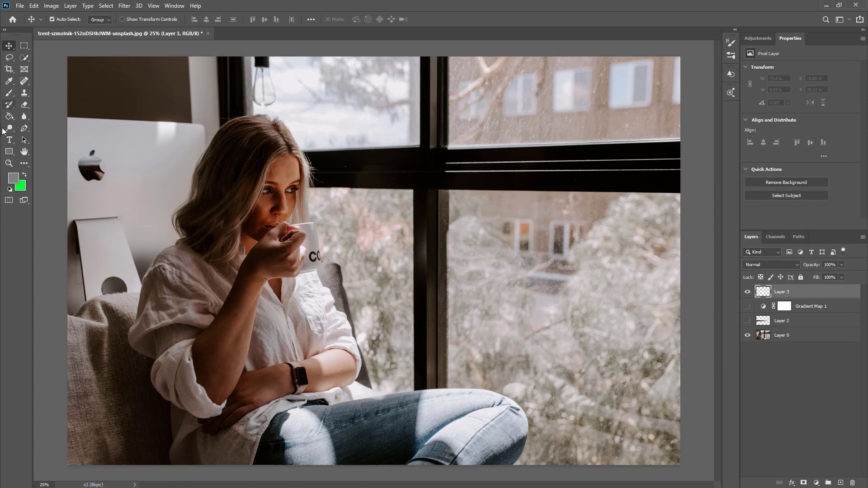
click(9, 116)
Fill Layer 3 with 808080 grey, blend it in Soft Light, and toggle it to compare
click(405, 196)
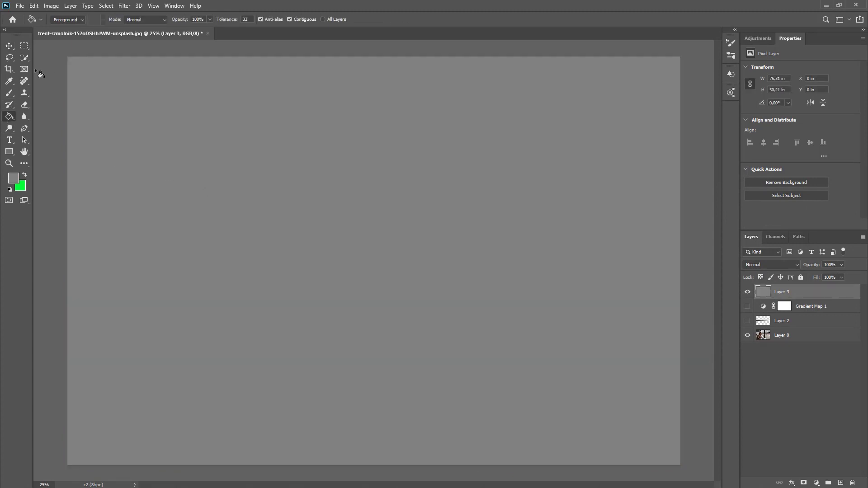
click(9, 45)
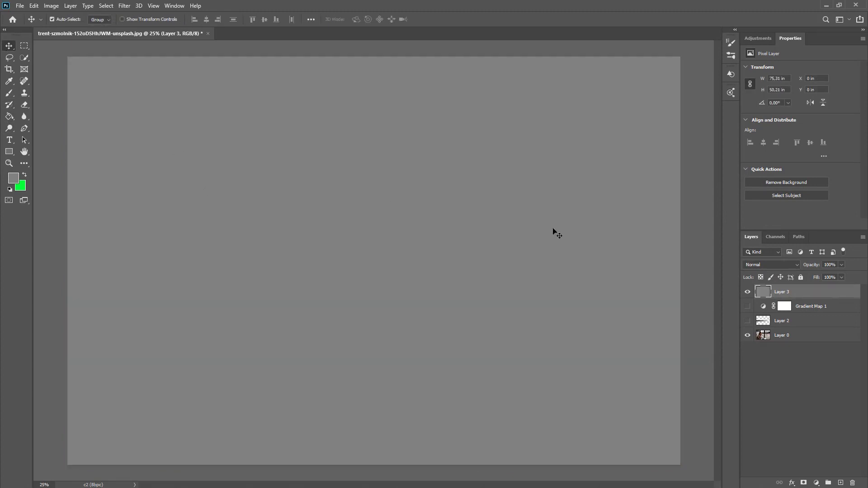
click(760, 264)
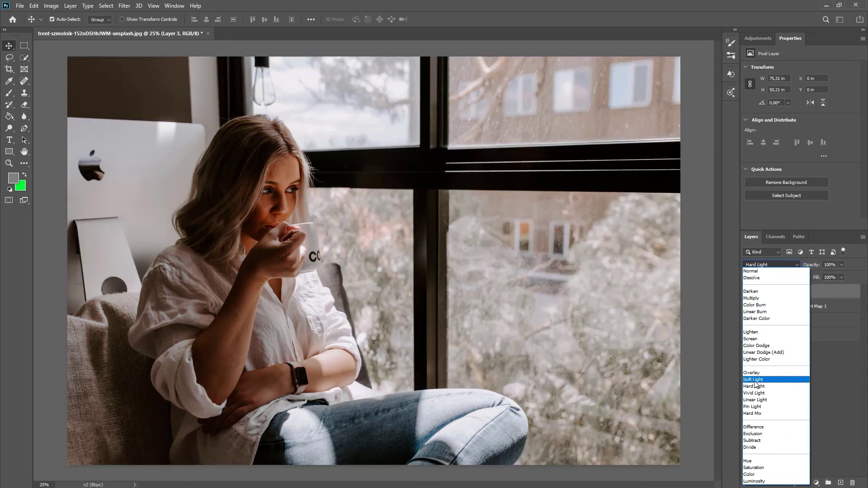
click(764, 385)
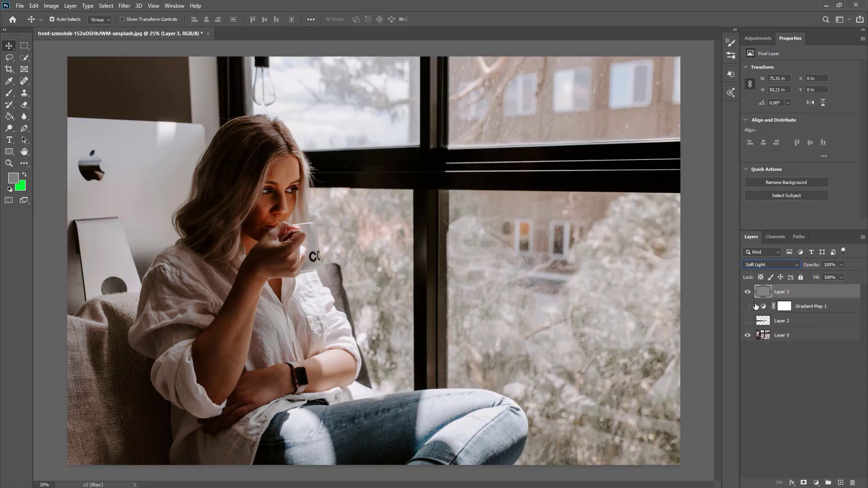
click(747, 292)
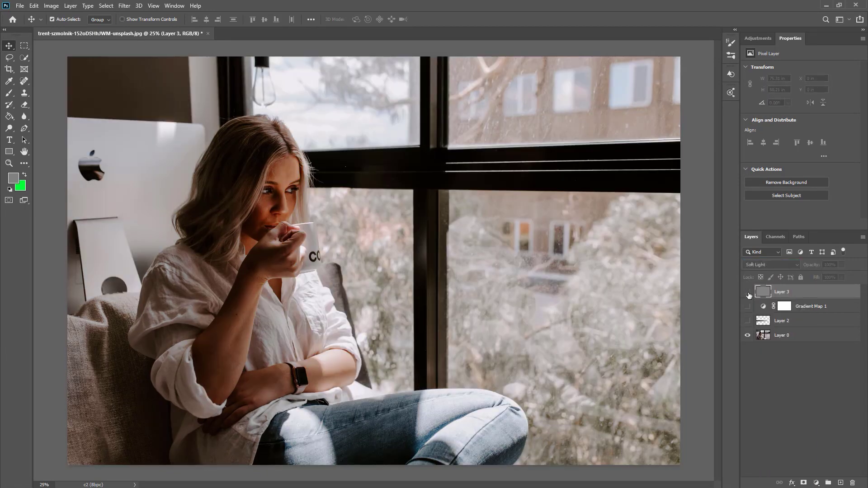
click(747, 292)
click(747, 292)
click(747, 292)
click(747, 292)
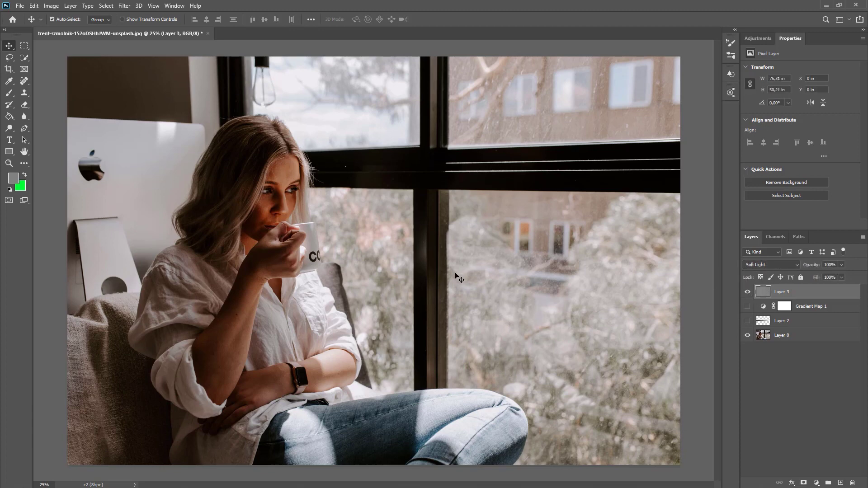
click(748, 293)
Reset colours to black and white and test a black brush stroke on Layer 3, undoing it
key(alt+d)
click(31, 226)
key(b)
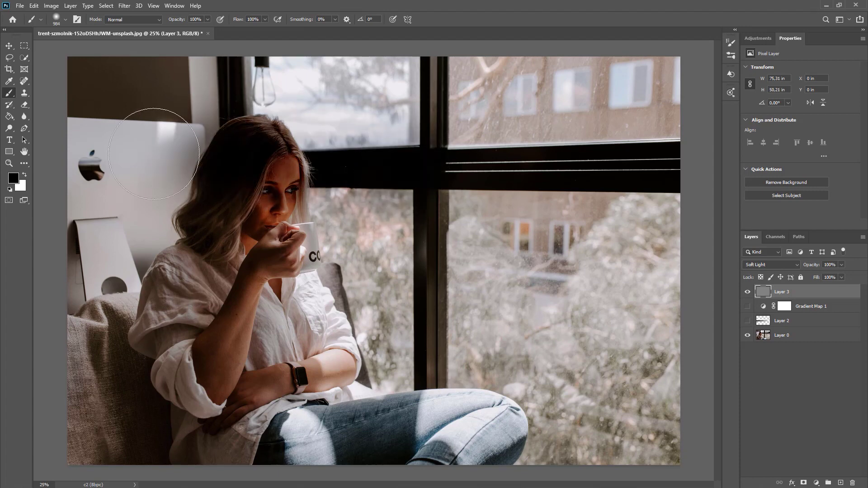
mouse_move(263, 158)
mouse_down()
mouse_move(160, 169)
mouse_move(416, 165)
mouse_move(97, 229)
mouse_move(220, 254)
mouse_up()
key(ctrl+z)
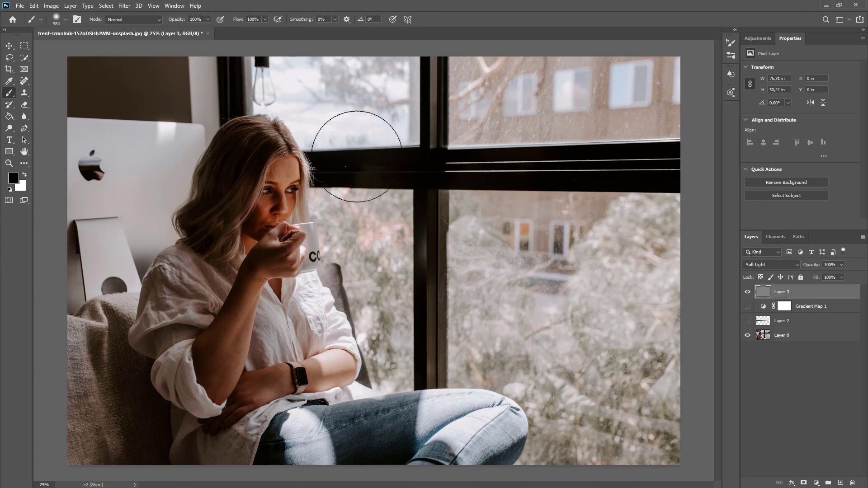
Try another black stroke, then white strokes, undoing each
mouse_move(442, 184)
mouse_down()
mouse_move(445, 164)
mouse_move(39, 213)
mouse_move(252, 170)
mouse_move(143, 233)
mouse_up()
key(ctrl+z)
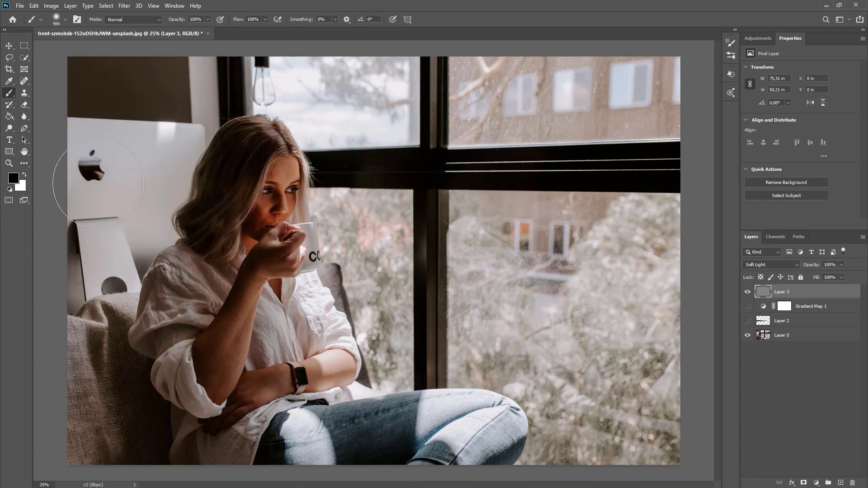
key(x)
mouse_move(242, 164)
mouse_down()
mouse_move(343, 194)
mouse_move(310, 252)
mouse_move(465, 261)
mouse_move(248, 323)
mouse_move(165, 316)
mouse_up()
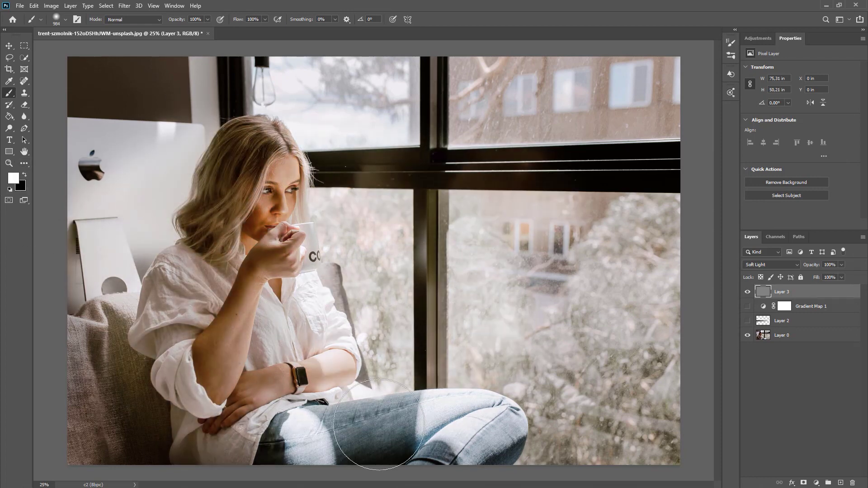
key(ctrl+z)
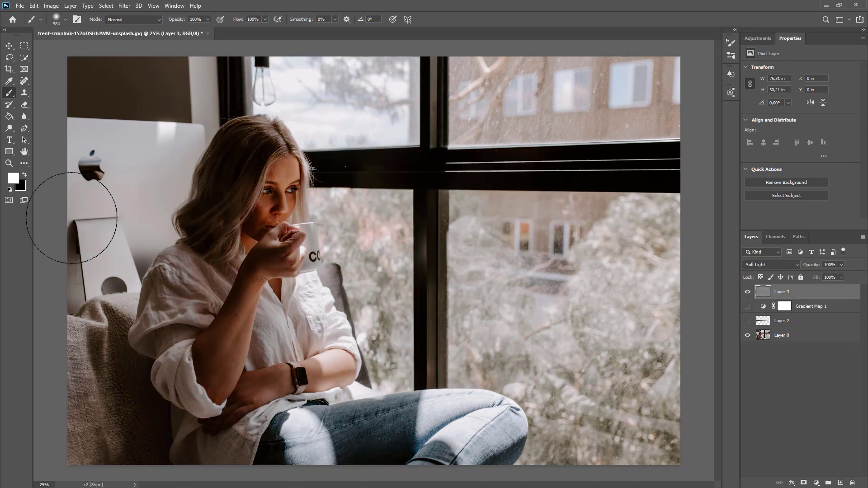
Delete Layer 3 and Layer 2, then show and select Gradient Map 1
key(Delete)
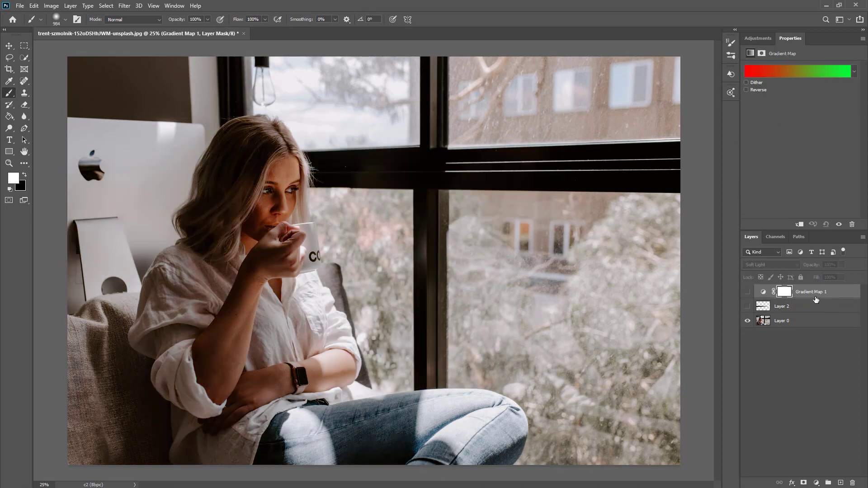
click(758, 309)
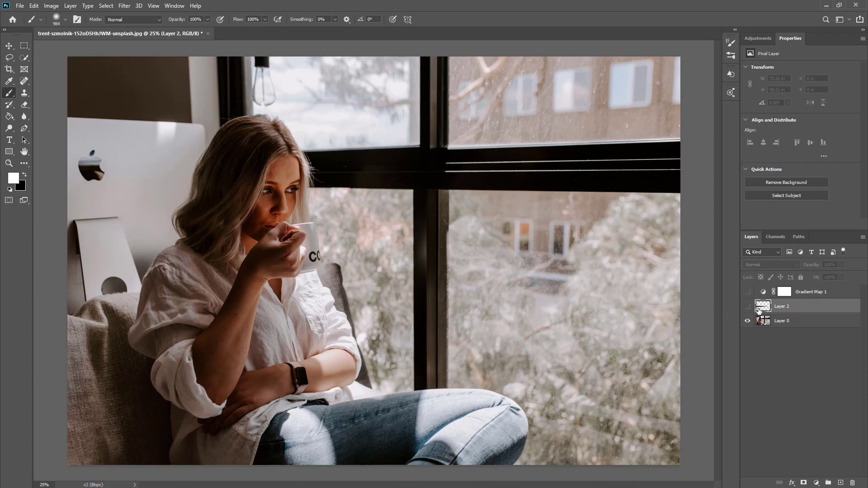
key(Delete)
key(v)
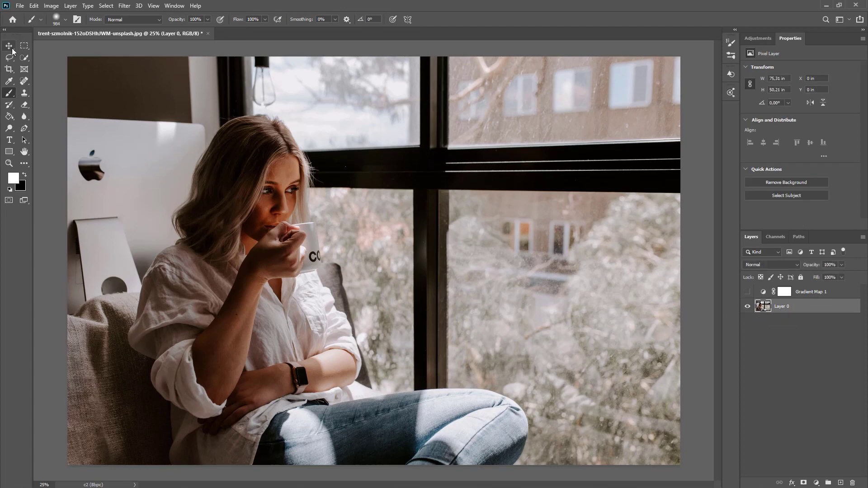
click(747, 292)
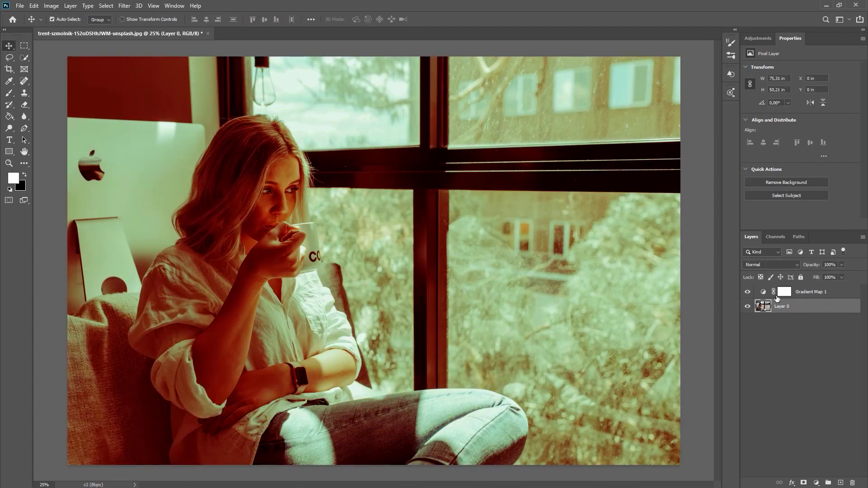
click(804, 295)
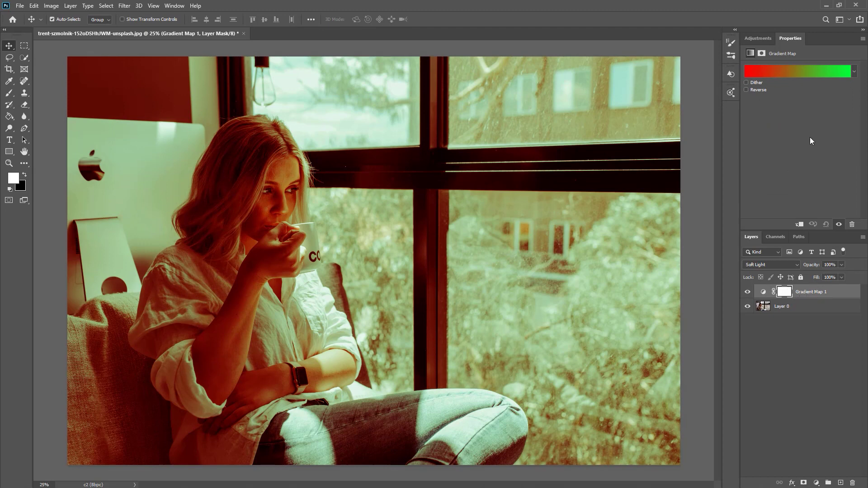
Open the Gradient Editor from Gradient Map 1's gradient bar in Properties
click(786, 70)
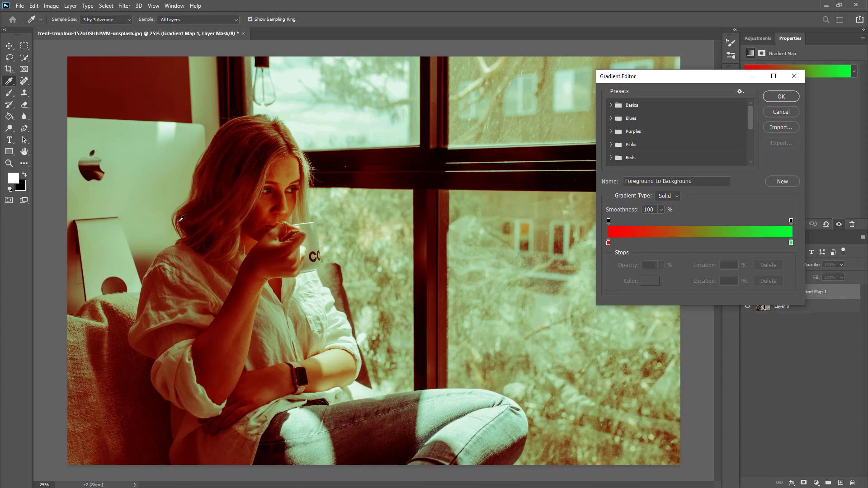
Experiment with the red and green stops, restore them to 0 and 100, confirm, and hide Gradient Map 1
click(609, 243)
drag(615, 245, 667, 243)
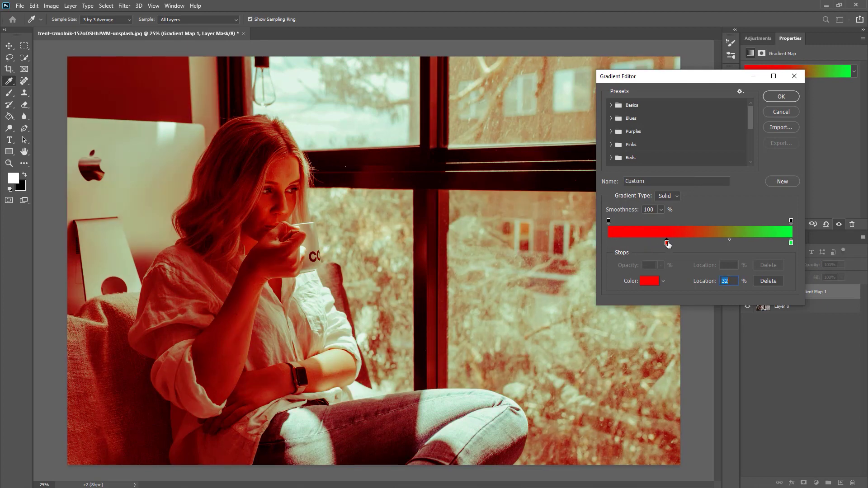
drag(667, 244, 608, 243)
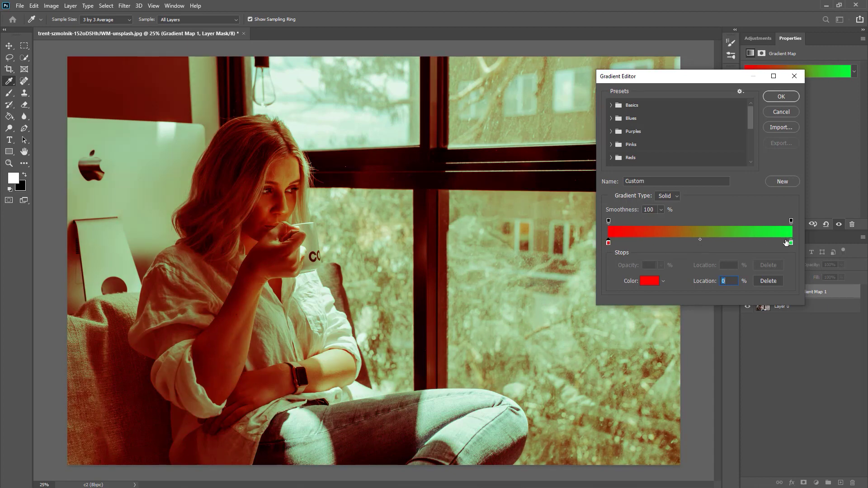
mouse_move(790, 242)
mouse_down()
mouse_move(712, 247)
mouse_move(744, 241)
mouse_up()
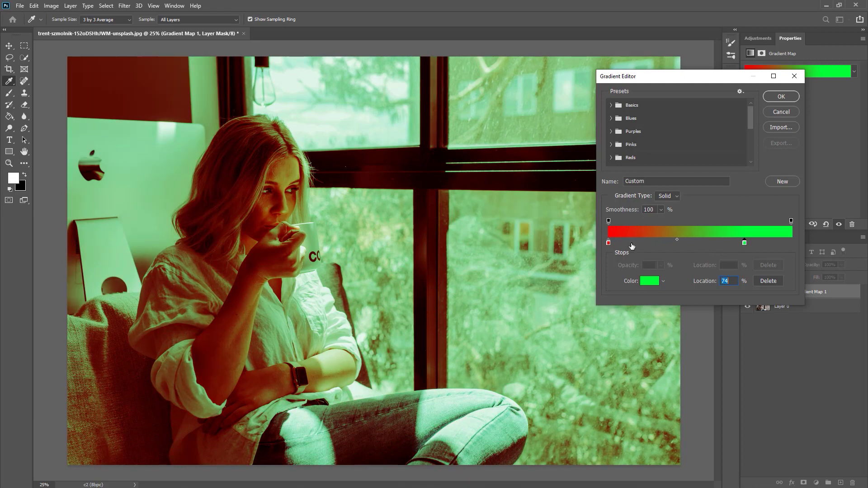
drag(607, 243, 674, 242)
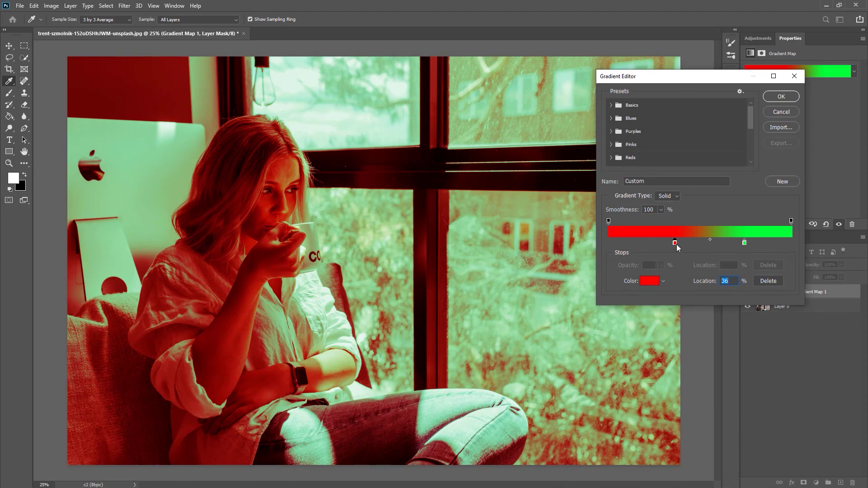
drag(674, 242, 608, 243)
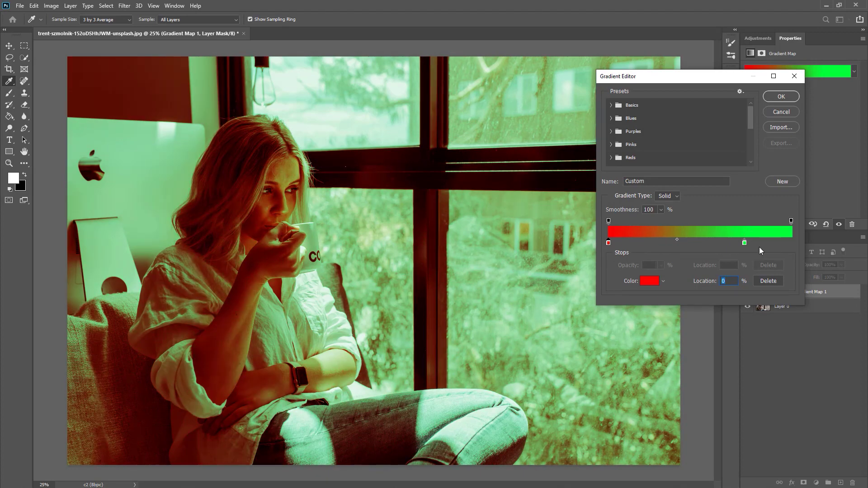
drag(744, 243, 801, 247)
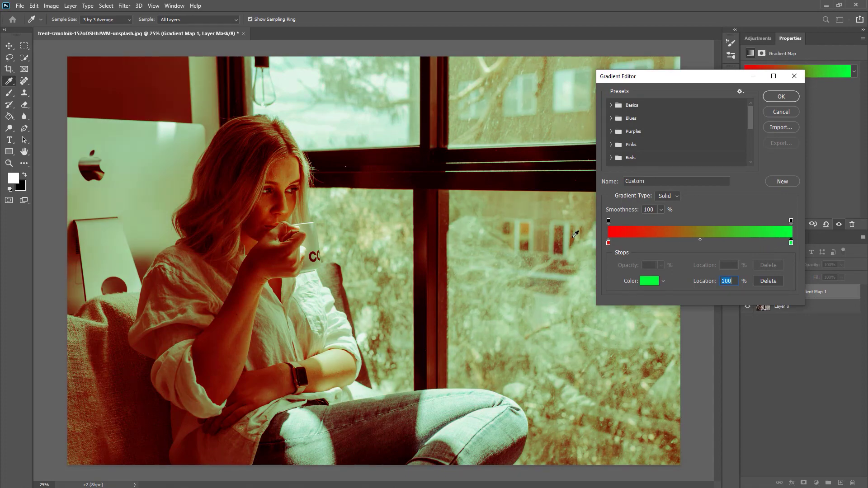
click(769, 98)
click(747, 292)
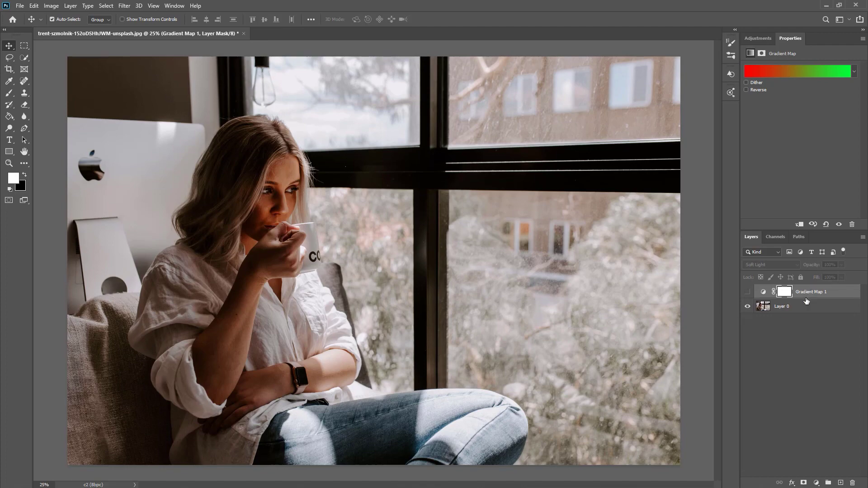
Show Gradient Map 1, reopen its gradient, and preview Blues presets such as Blue_21
click(747, 291)
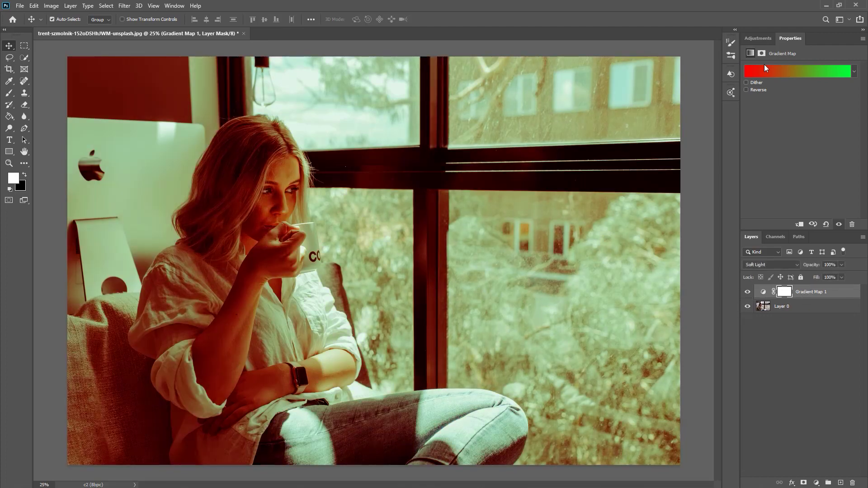
click(764, 66)
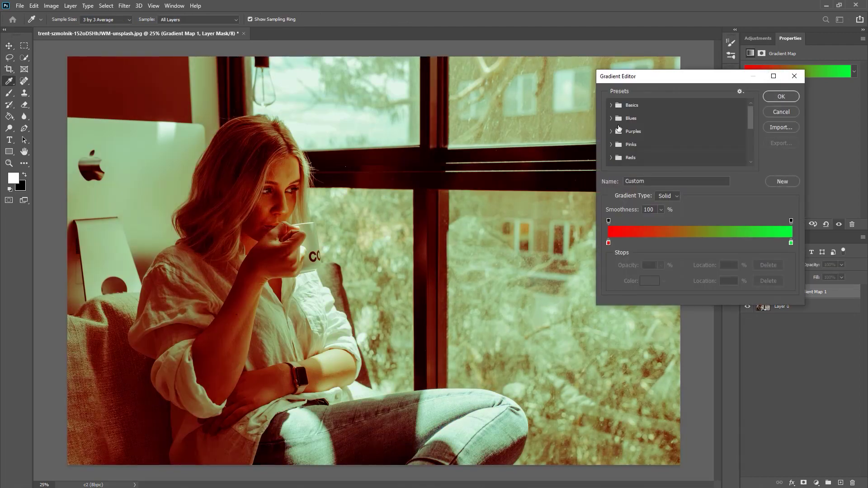
click(611, 105)
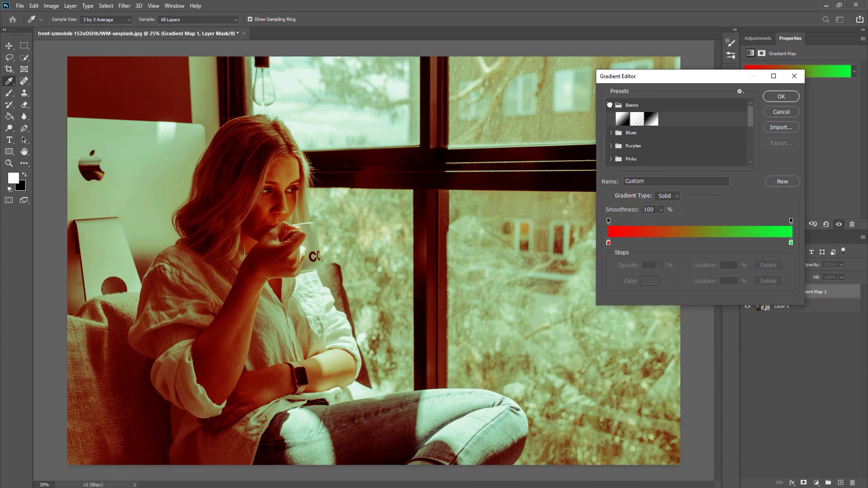
click(611, 133)
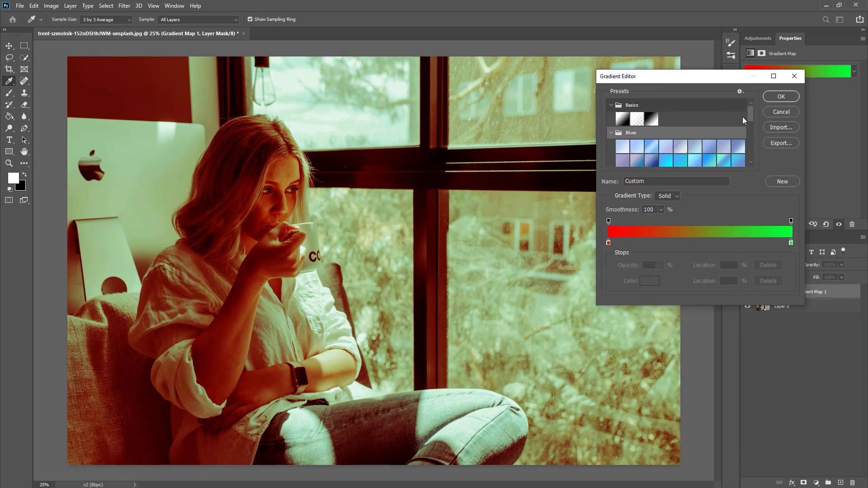
scroll(749, 114, down, 2)
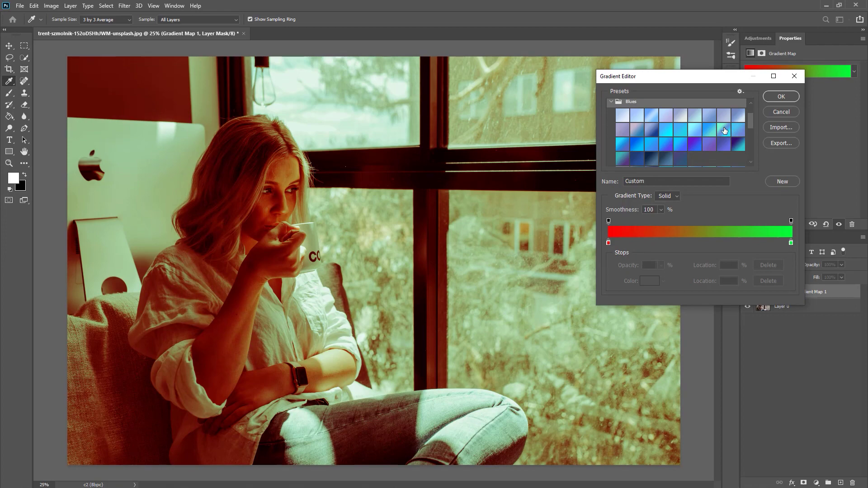
click(723, 129)
click(679, 144)
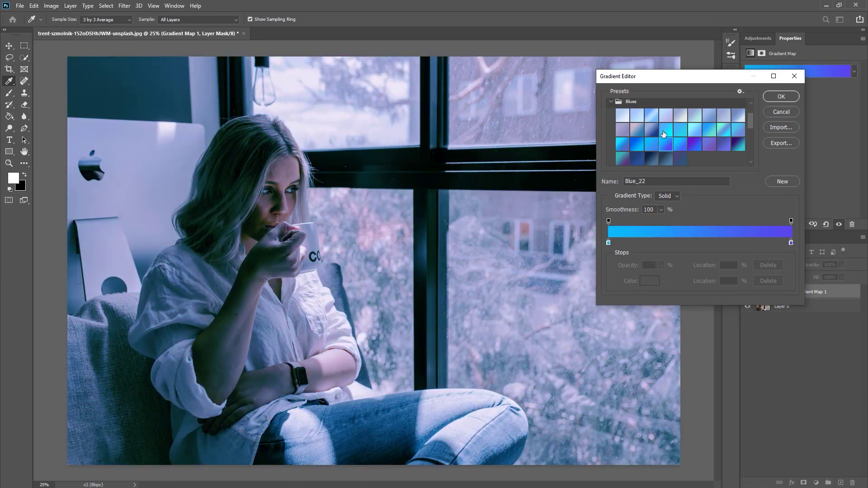
click(650, 144)
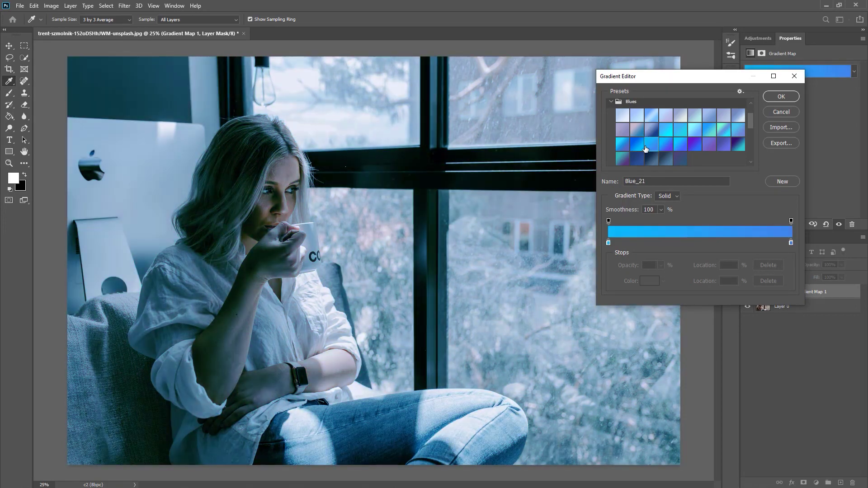
click(645, 146)
drag(750, 125, 752, 137)
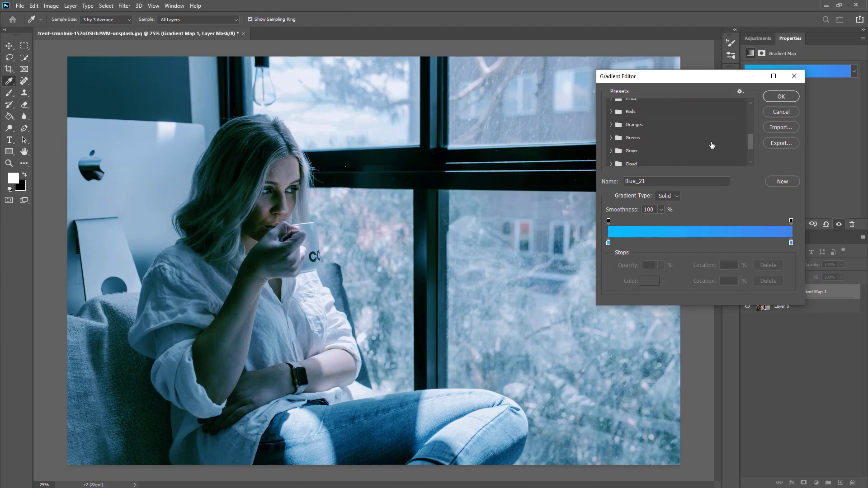
Try Orange_10 and Orange_04, apply Orange_05, and select its left colour stop
click(610, 125)
click(622, 153)
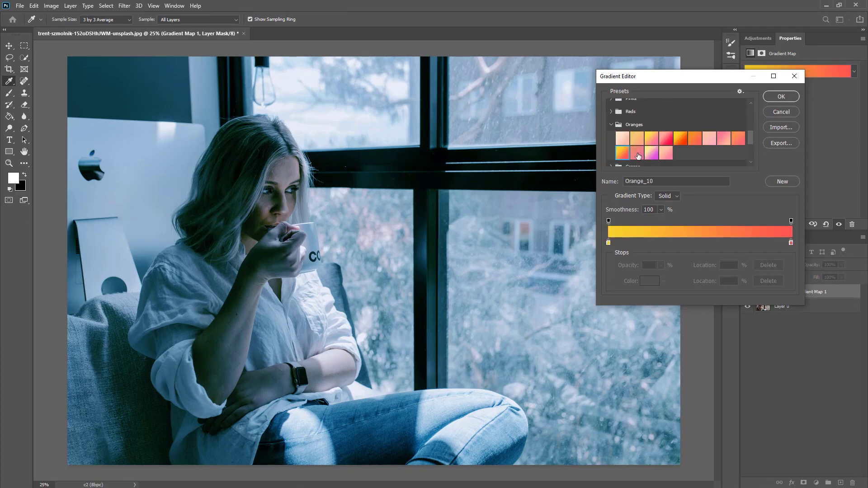
click(672, 140)
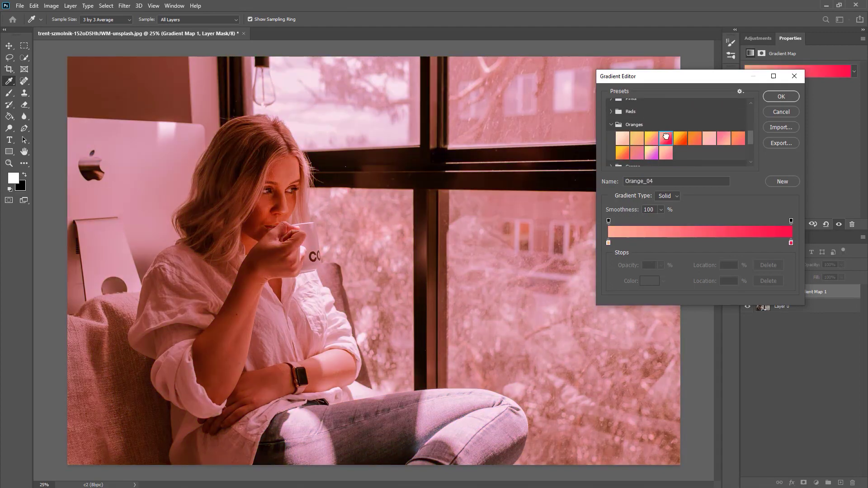
click(678, 138)
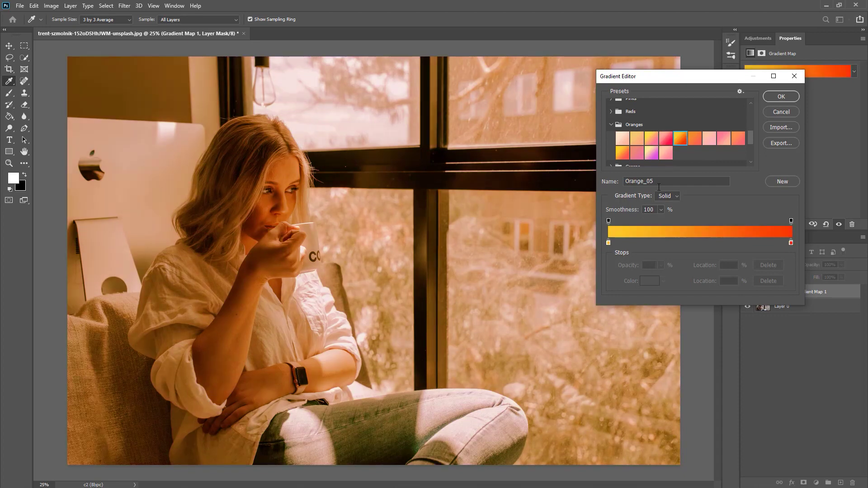
click(608, 243)
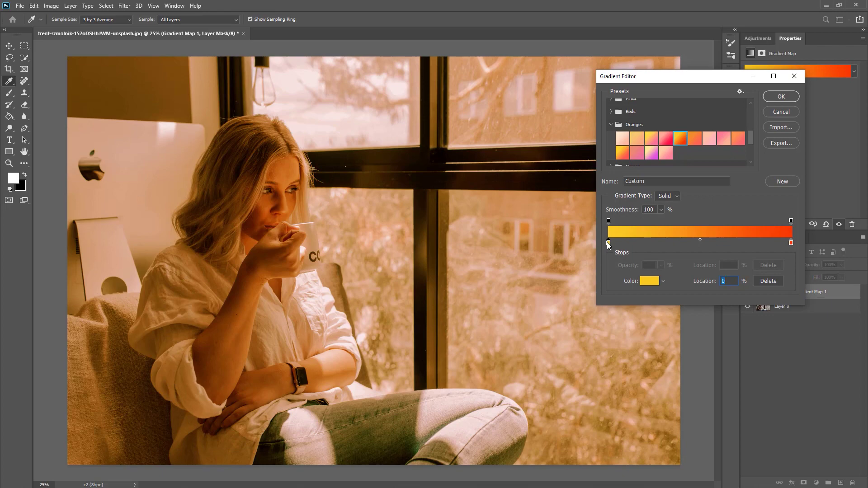
Tune the left gradient stop's colour in the Color Picker to teal cyan 00cfcd
click(649, 281)
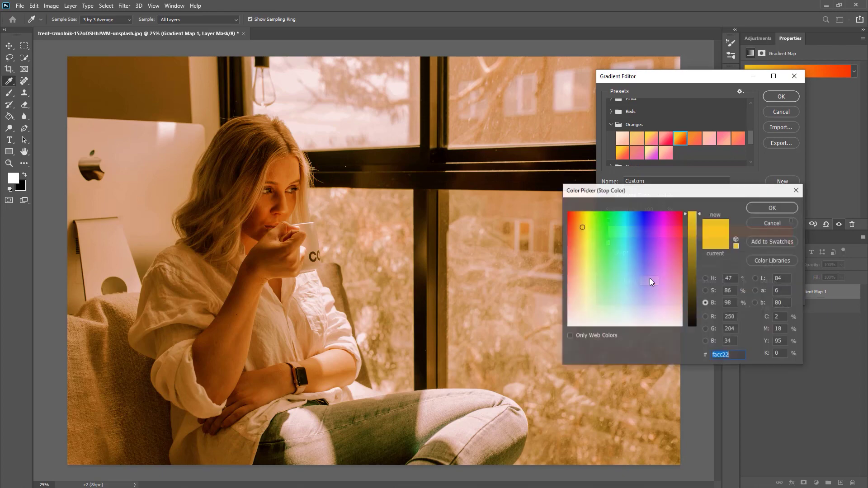
click(627, 253)
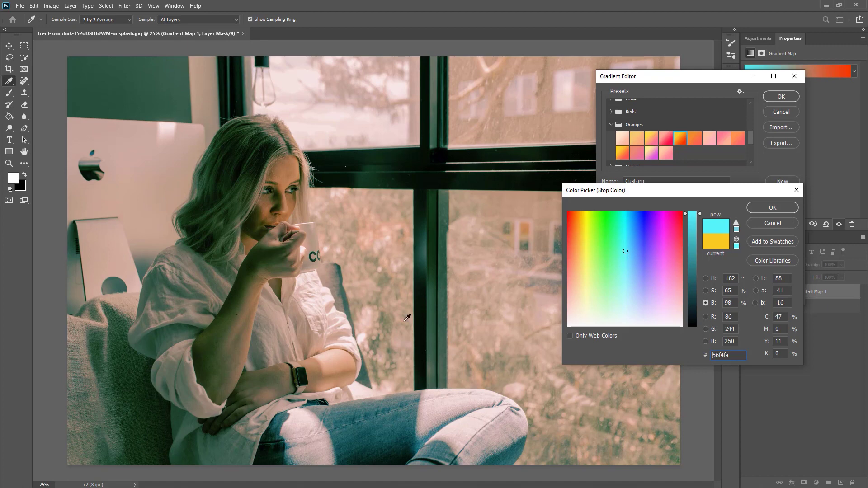
drag(626, 248, 626, 201)
drag(687, 221, 688, 206)
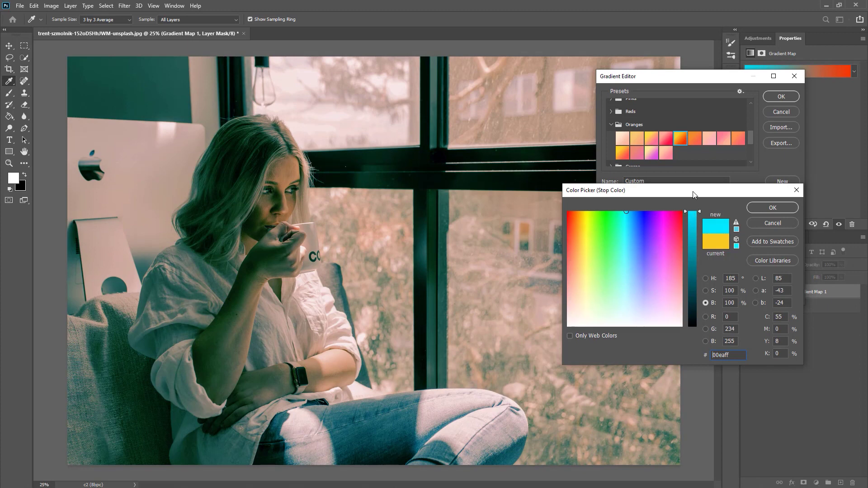
drag(624, 225, 605, 202)
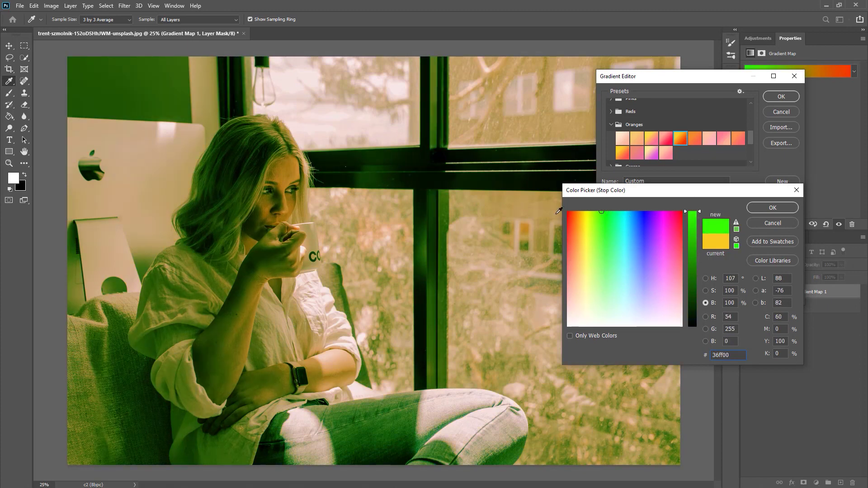
drag(608, 218, 625, 211)
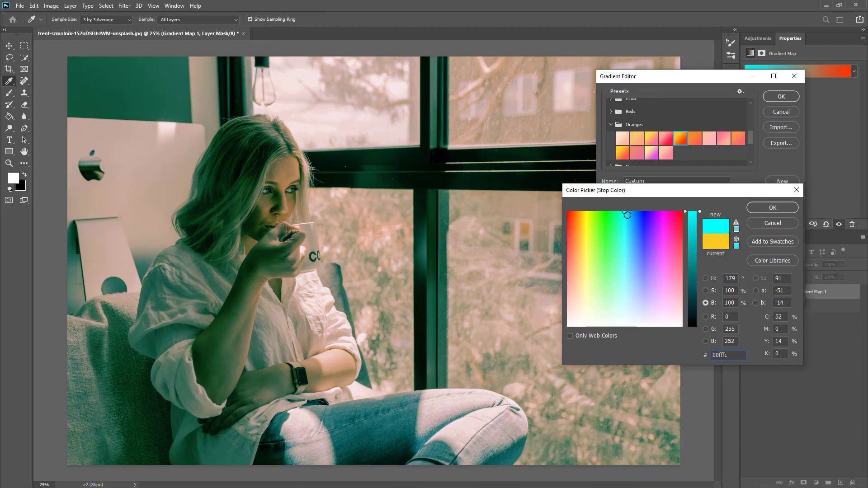
drag(623, 213, 626, 207)
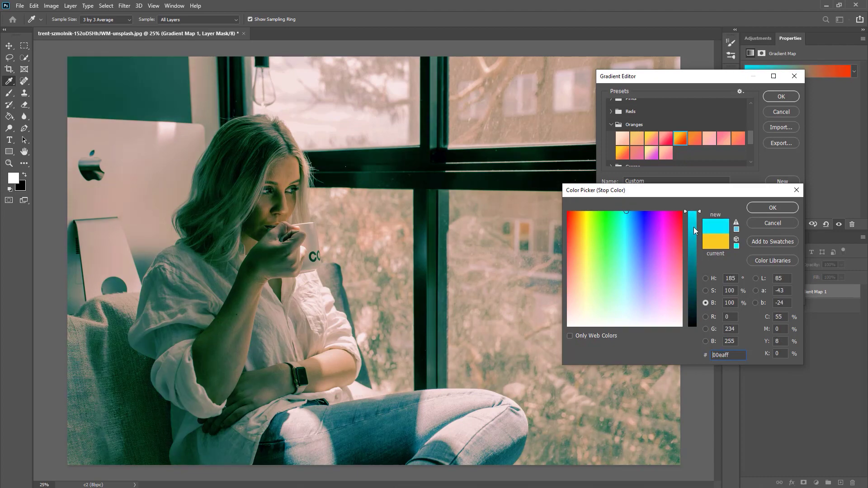
drag(695, 231, 697, 254)
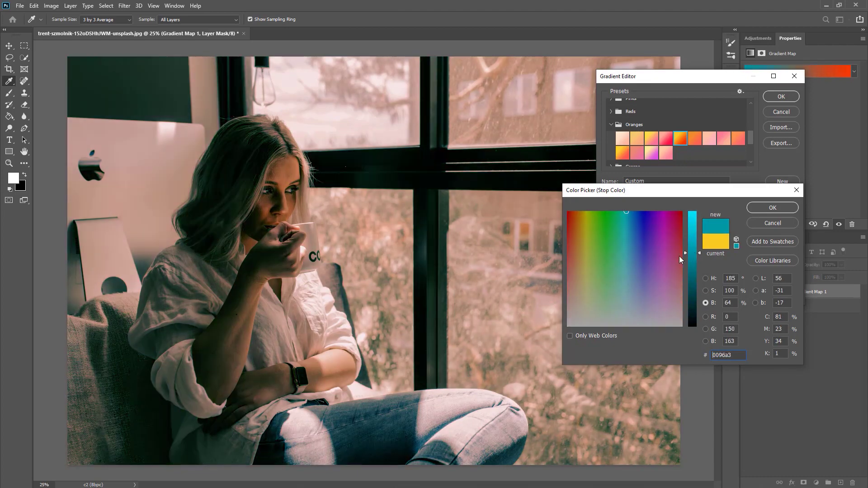
drag(690, 255, 686, 239)
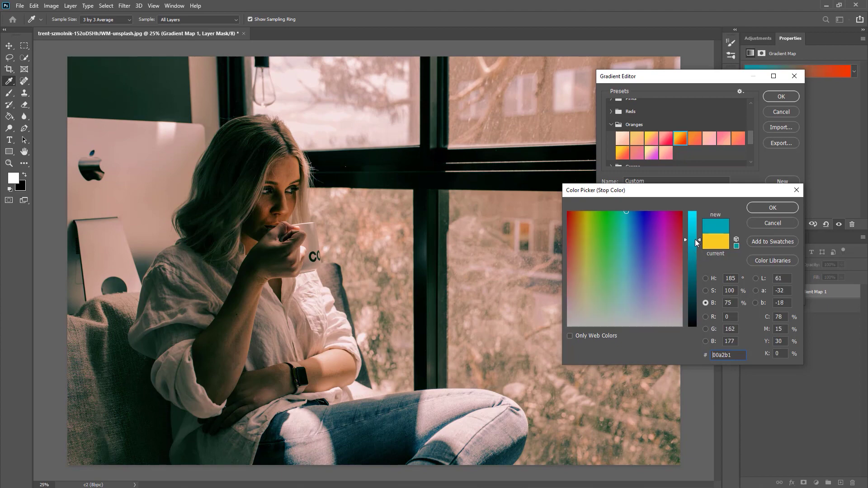
drag(632, 226, 629, 207)
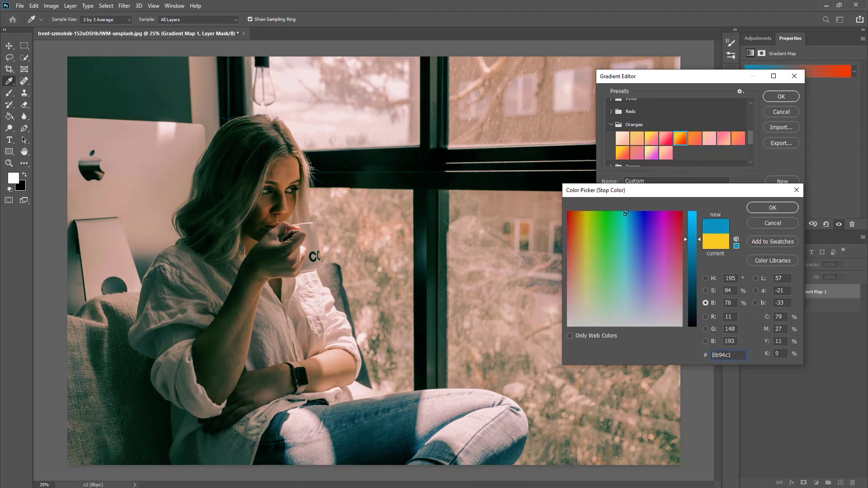
mouse_move(699, 244)
mouse_down()
mouse_move(695, 220)
mouse_move(693, 240)
mouse_up()
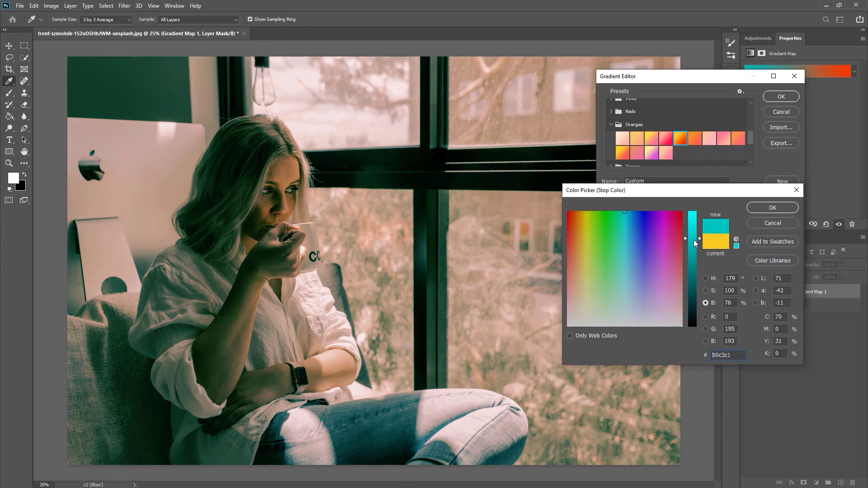
drag(694, 241, 690, 234)
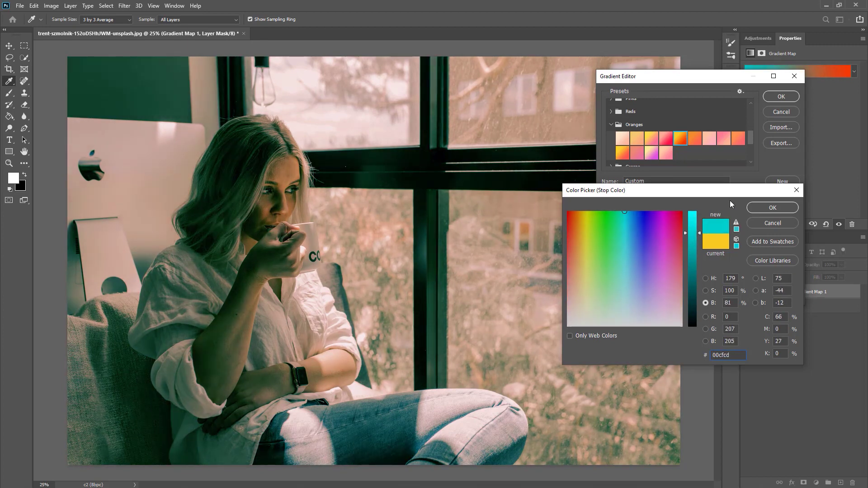
Confirm the teal left stop, colour the right stop bright yellow fcff00, and apply the gradient map
click(767, 208)
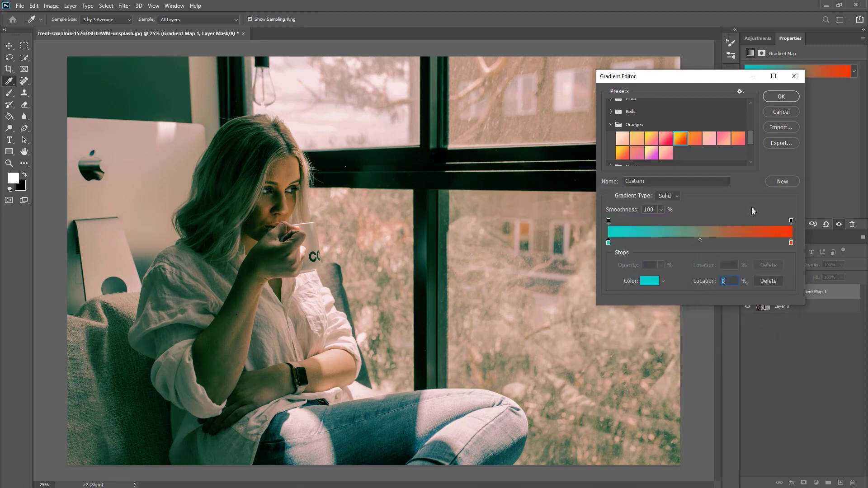
click(791, 243)
click(649, 281)
drag(589, 228, 587, 207)
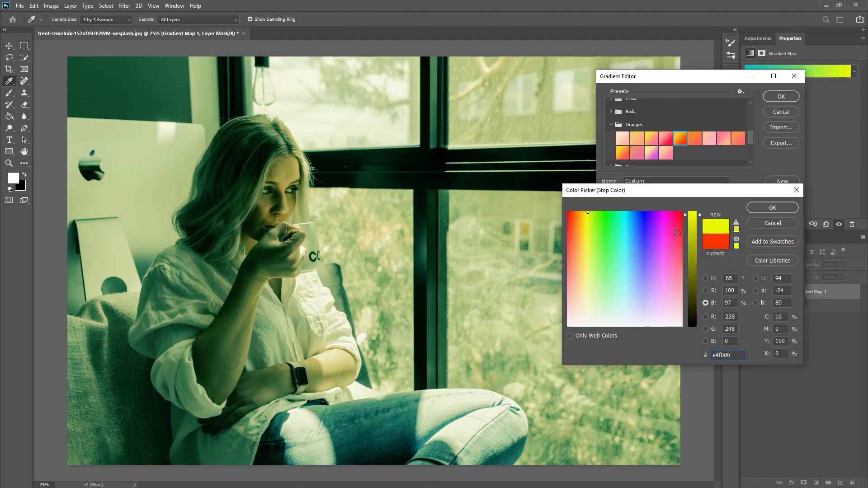
drag(698, 215, 696, 203)
drag(694, 221, 694, 204)
drag(586, 214, 587, 208)
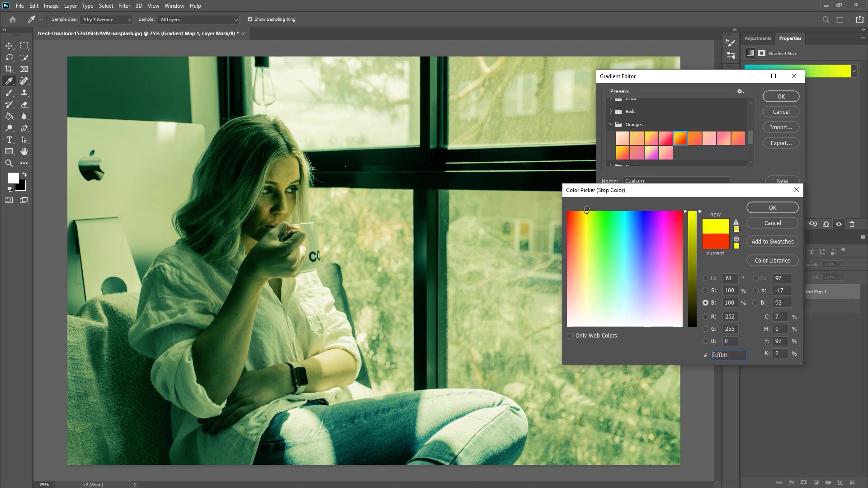
click(784, 204)
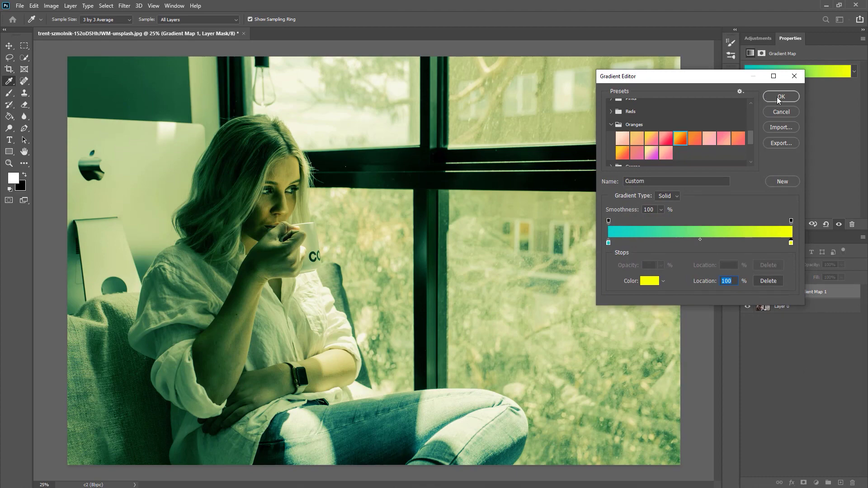
click(778, 96)
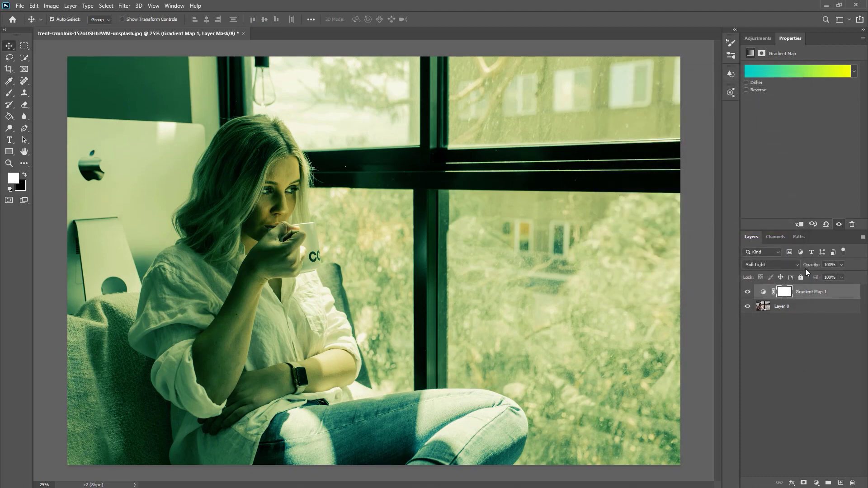
Preview the map at reduced opacity, reopen its gradient, and slide the cyan stop right
drag(810, 265, 858, 265)
click(800, 73)
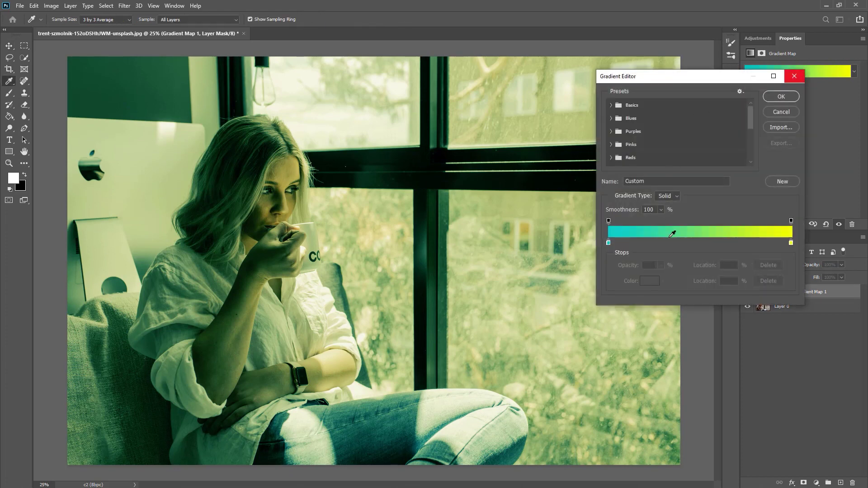
click(608, 243)
drag(608, 243, 663, 242)
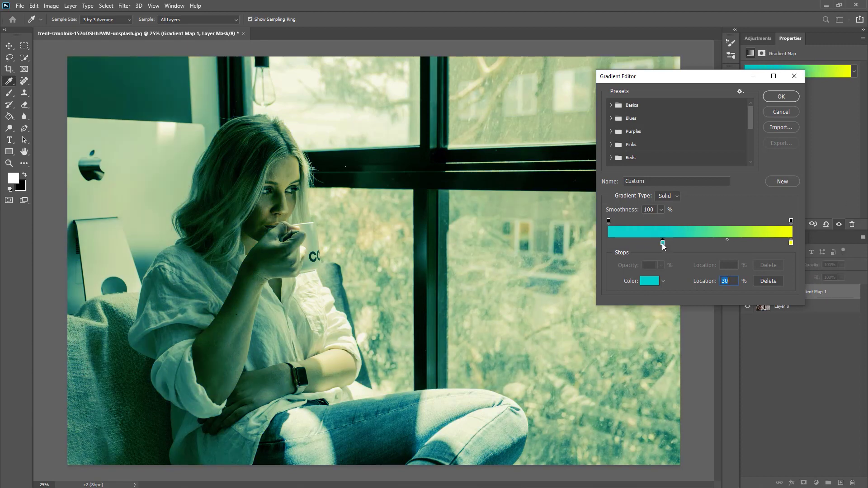
drag(662, 242, 682, 242)
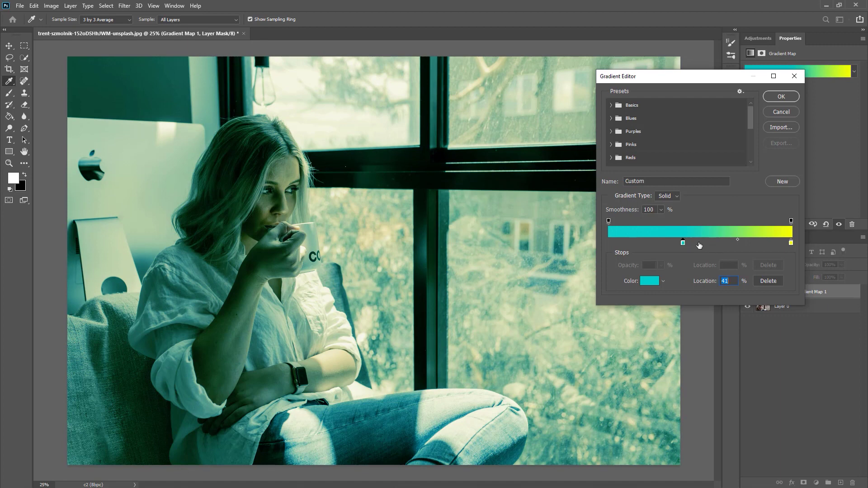
Rearrange the cyan and yellow end stops and add a new colour stop at Location 50
drag(683, 243, 613, 245)
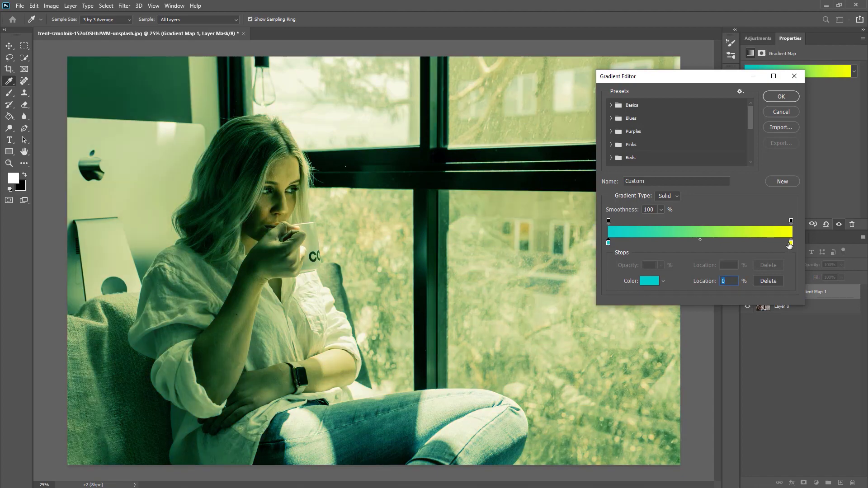
mouse_move(791, 243)
mouse_down()
mouse_move(731, 254)
mouse_move(762, 242)
mouse_move(696, 243)
mouse_up()
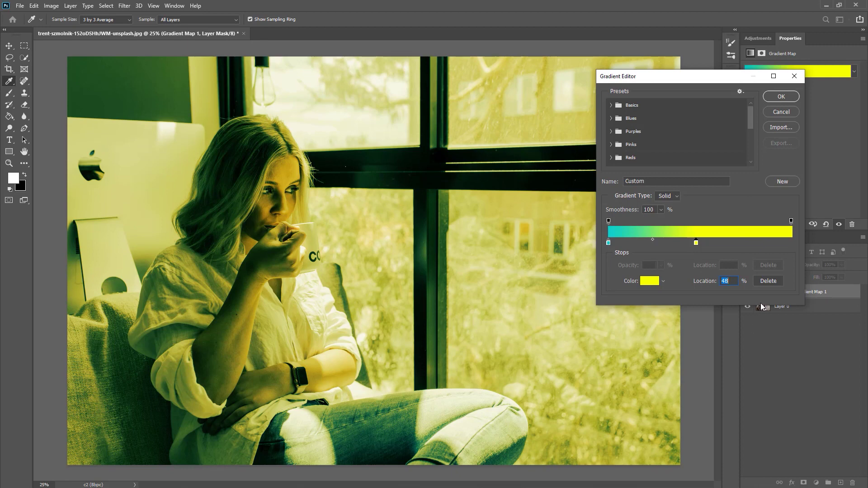
drag(696, 242, 793, 244)
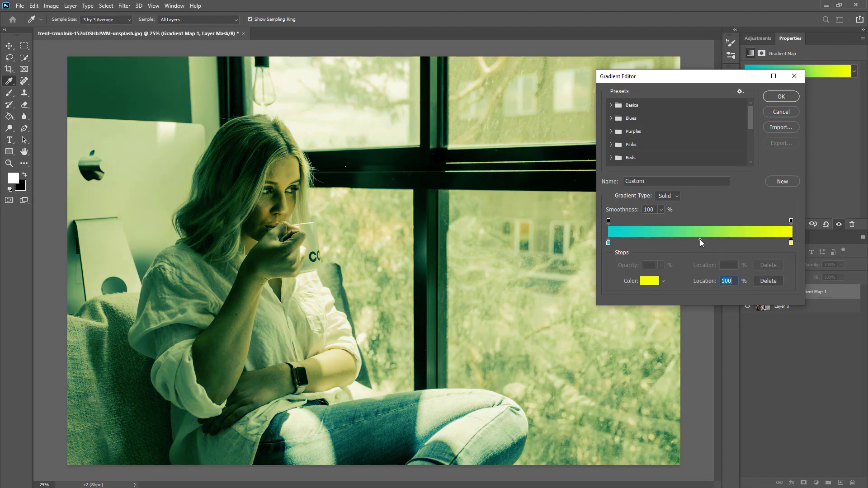
click(699, 244)
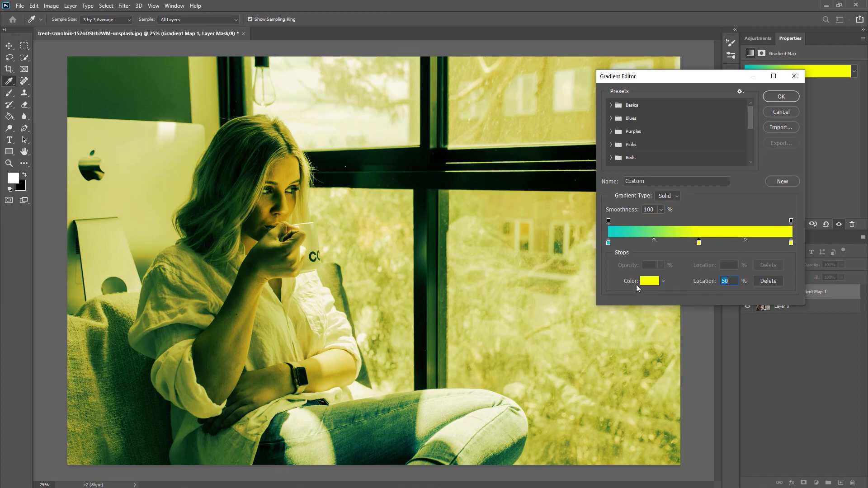
Set the Location 50 stop's colour to neutral grey 808080
click(649, 281)
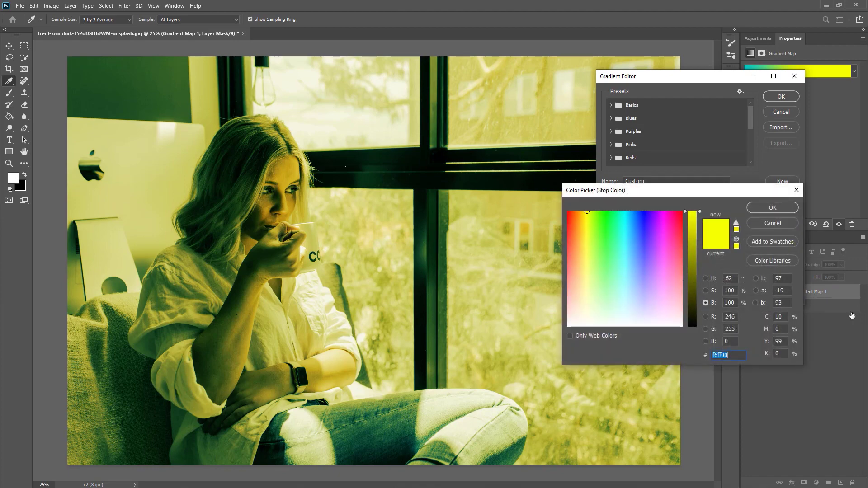
text(808080)
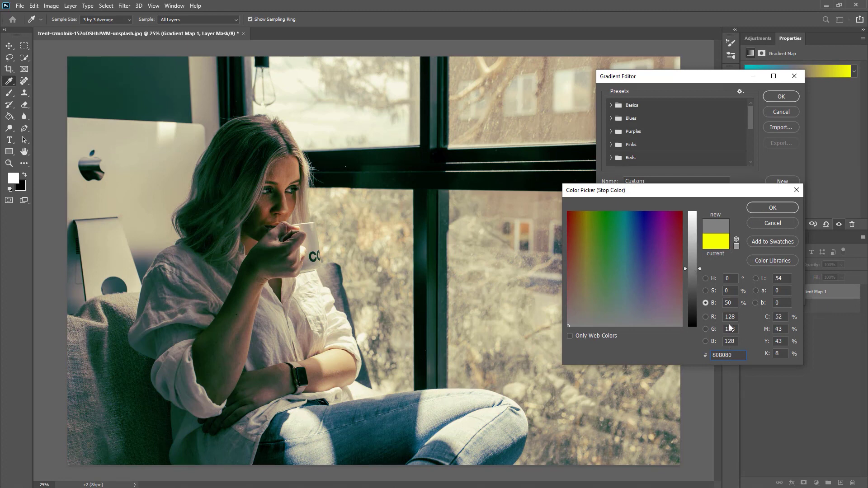
click(765, 207)
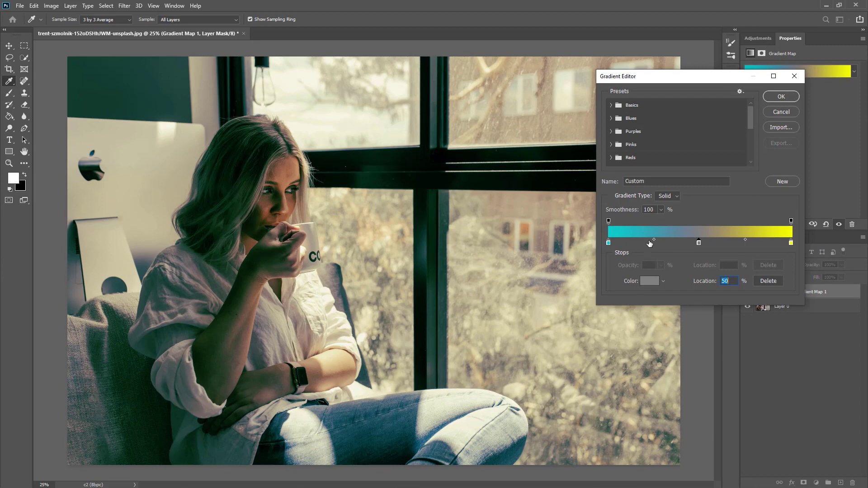
Move the teal-grey midpoint left and the grey-yellow midpoint to 89%, then apply the gradient
drag(654, 240, 620, 243)
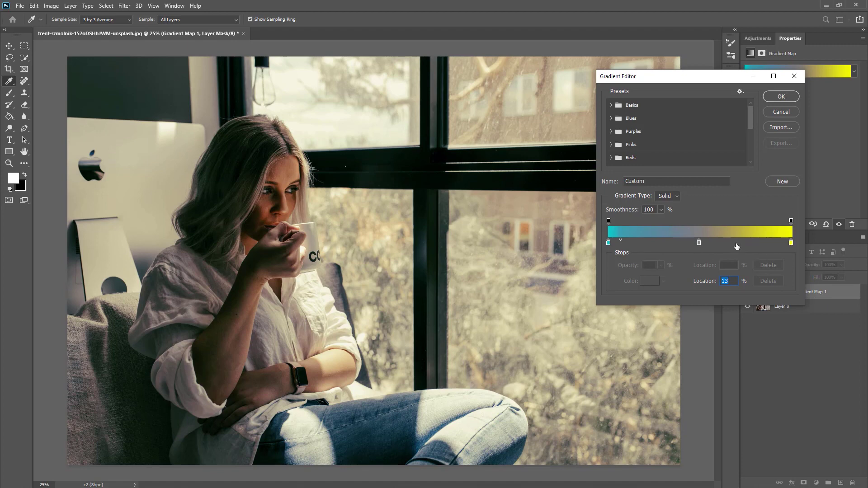
mouse_move(791, 243)
mouse_down()
mouse_move(758, 244)
mouse_move(794, 243)
mouse_up()
drag(745, 239, 781, 241)
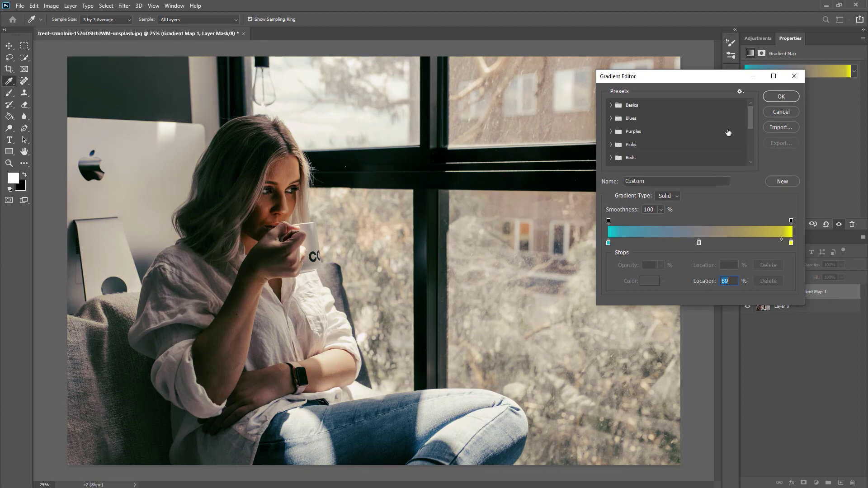
click(780, 97)
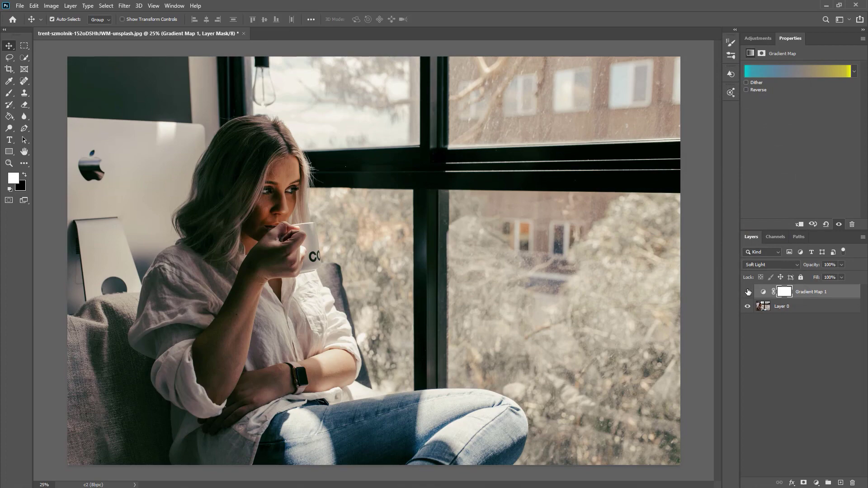
click(748, 292)
click(747, 292)
click(748, 292)
click(747, 291)
click(848, 295)
key(h)
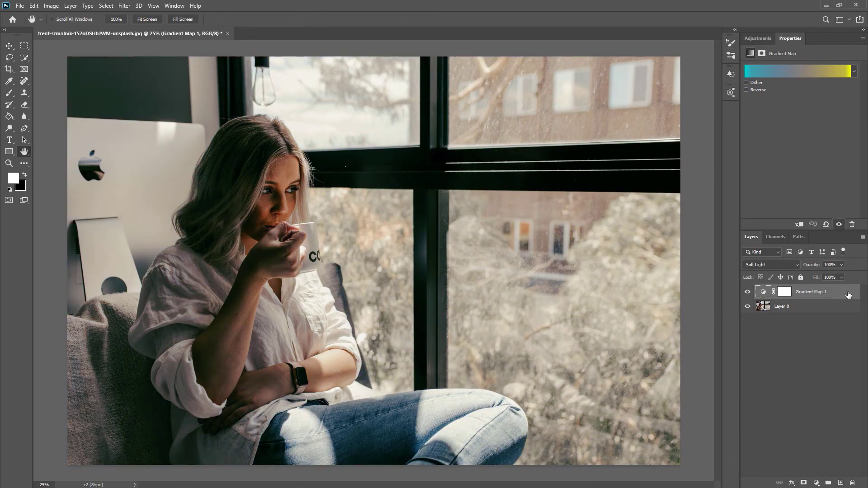
double_click(849, 295)
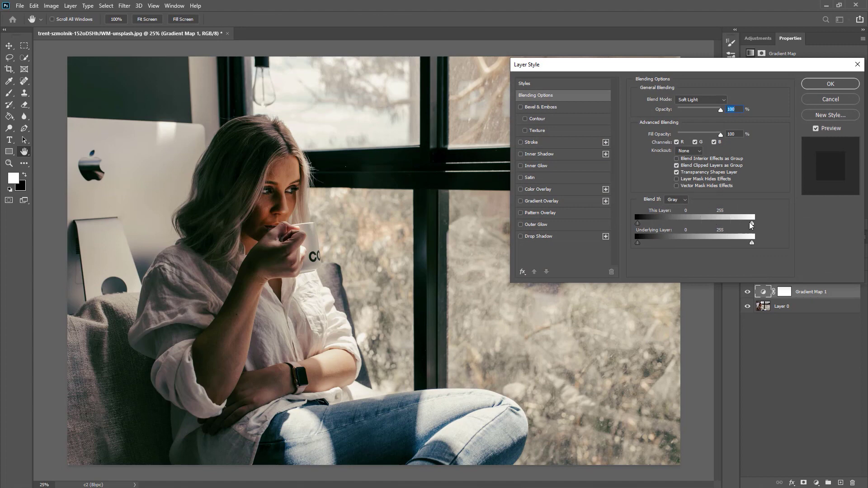
drag(751, 224, 663, 231)
mouse_move(663, 224)
mouse_down()
mouse_move(708, 224)
mouse_move(638, 234)
mouse_up()
click(828, 100)
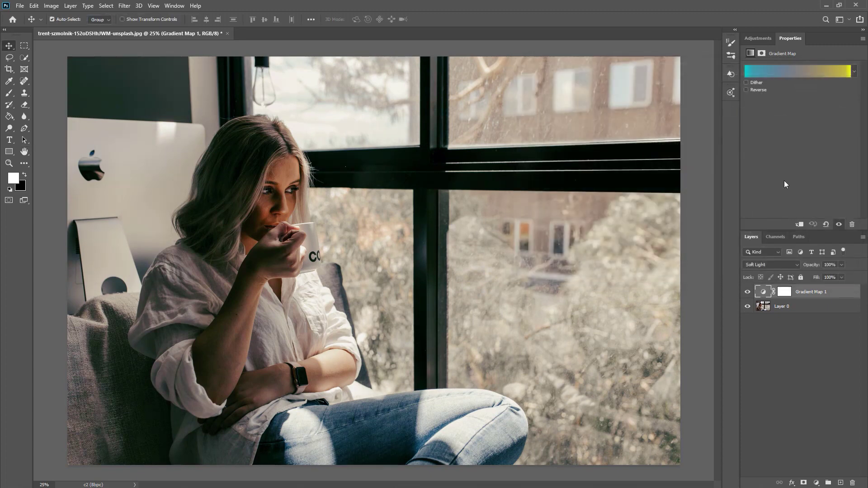
Add a gradient stop at Location 21 coloured muted teal 47b9b2
click(809, 72)
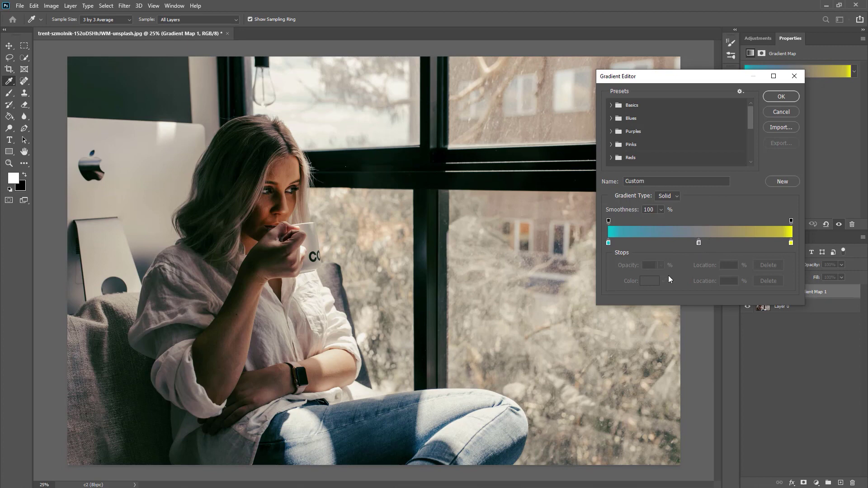
click(647, 245)
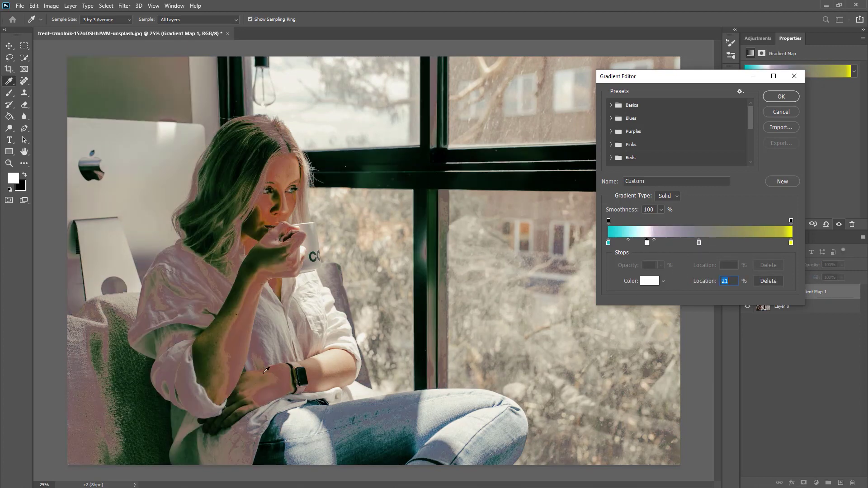
click(645, 281)
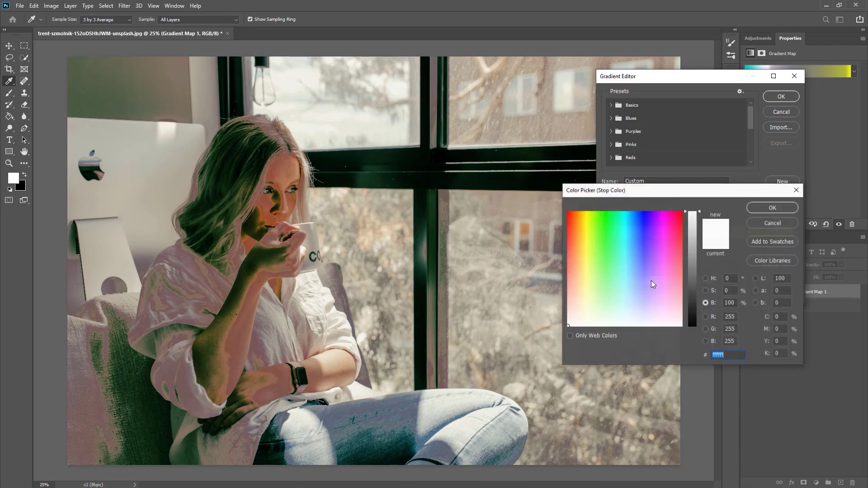
click(643, 237)
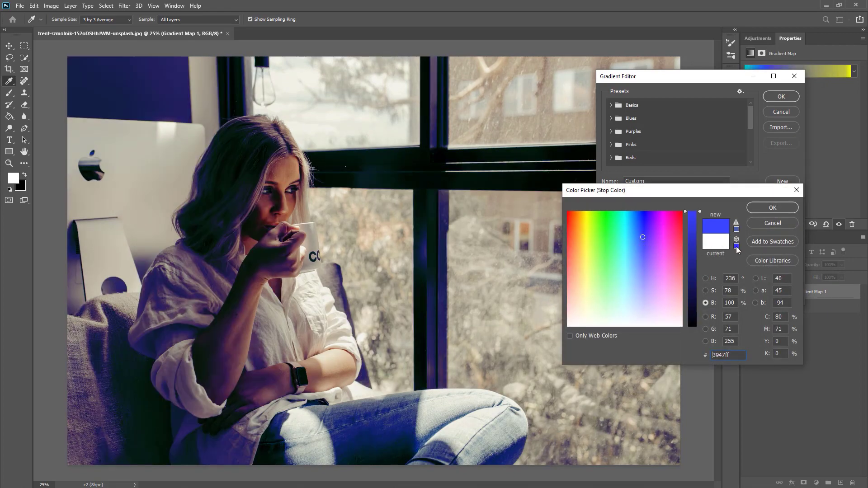
mouse_move(698, 244)
mouse_down()
mouse_move(693, 258)
mouse_move(698, 193)
mouse_up()
click(623, 215)
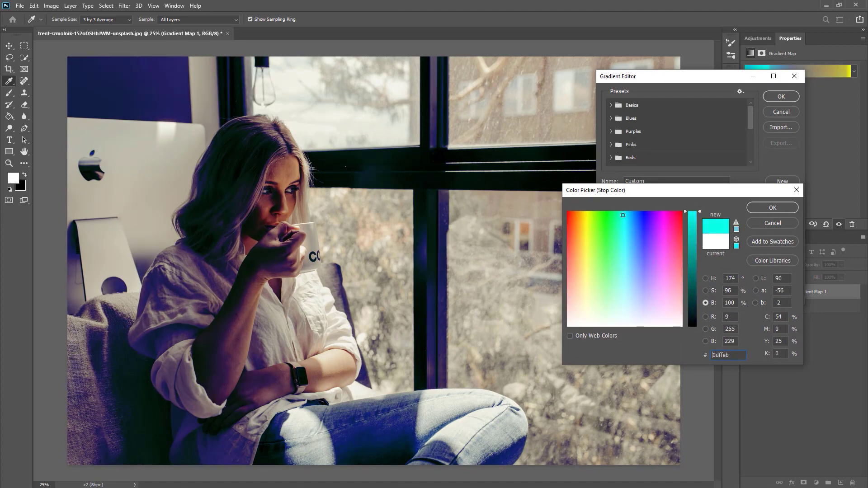
mouse_move(622, 215)
mouse_down()
mouse_move(627, 203)
mouse_move(624, 281)
mouse_move(623, 255)
mouse_up()
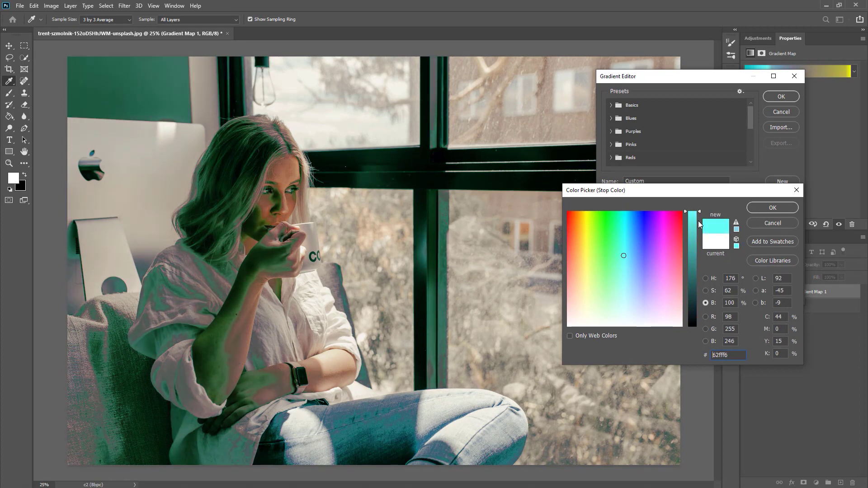
drag(698, 224, 694, 242)
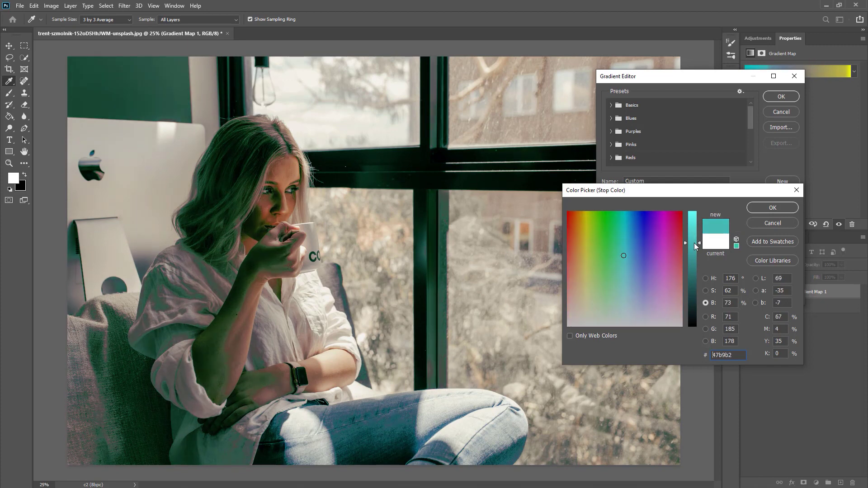
click(777, 207)
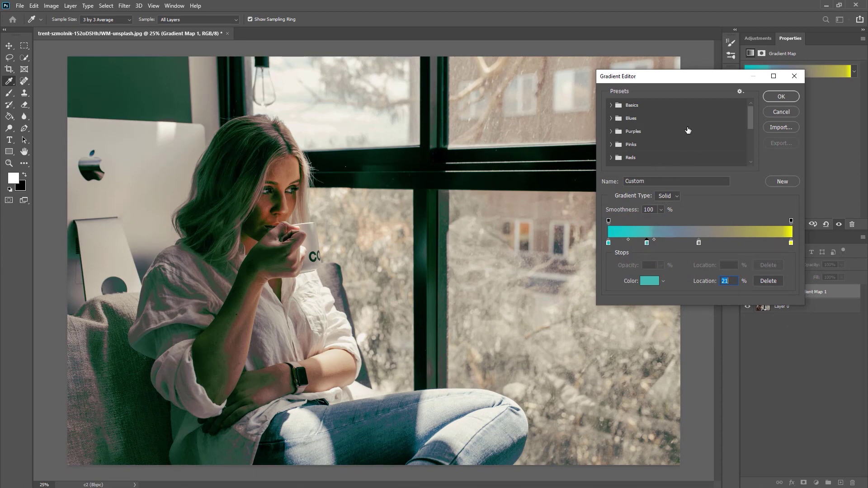
Apply the updated gradient, then scroll Tribo Audiovisual's Premium page down to the R$347 combo
click(781, 111)
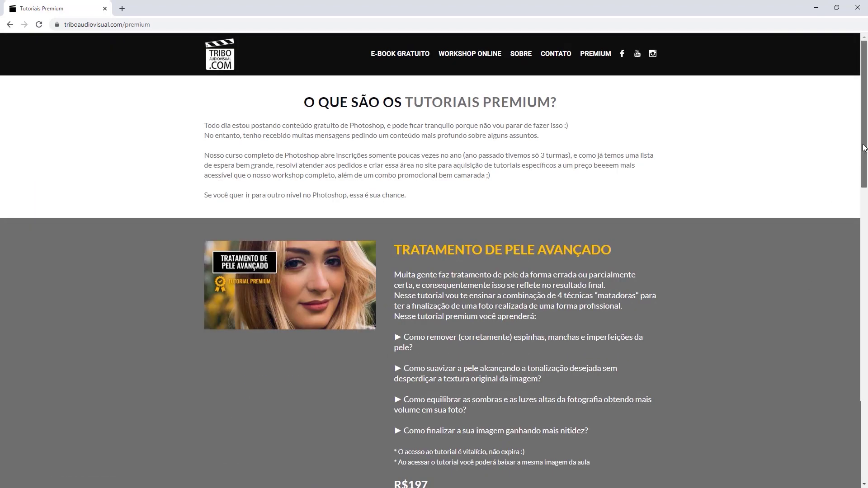
drag(864, 113, 864, 393)
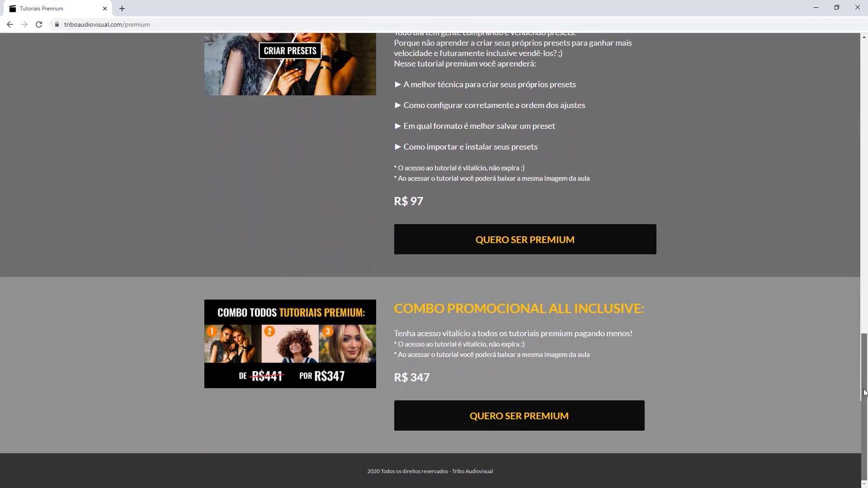